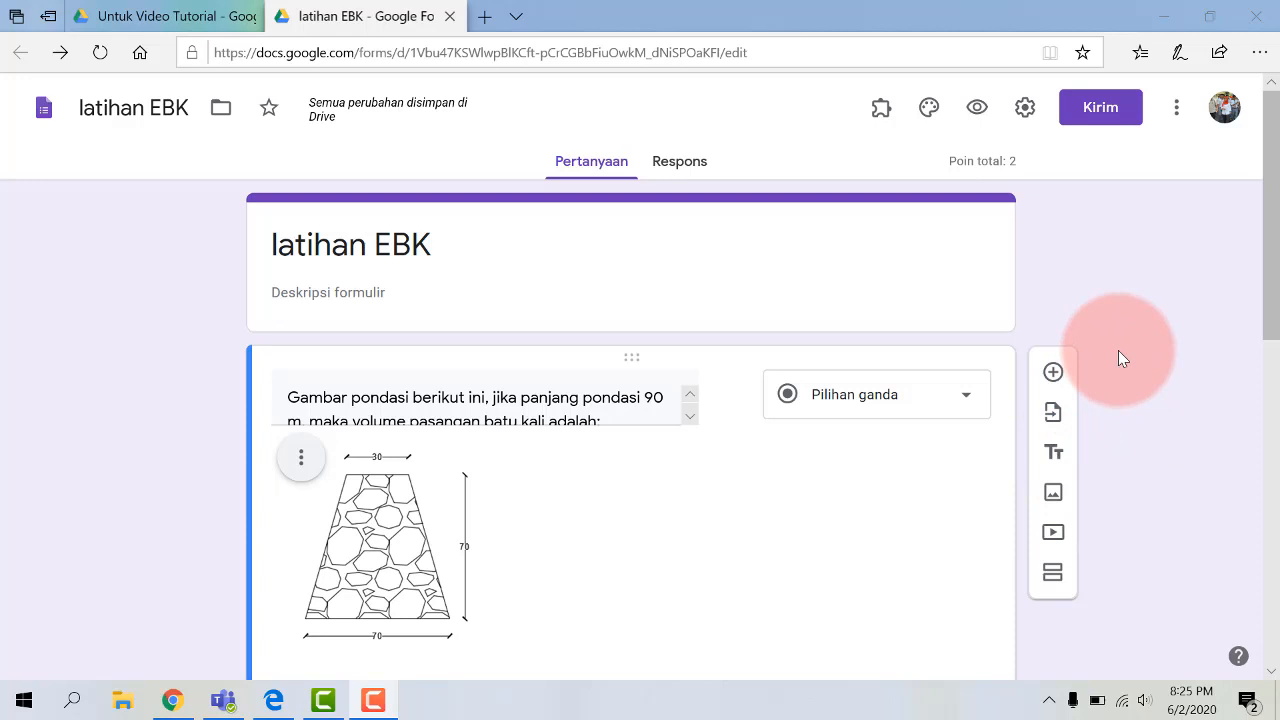
# Check the form's installed add-ons and browse the add-ons for Forms in the G Suite Marketplace
pyautogui.click(881, 112)
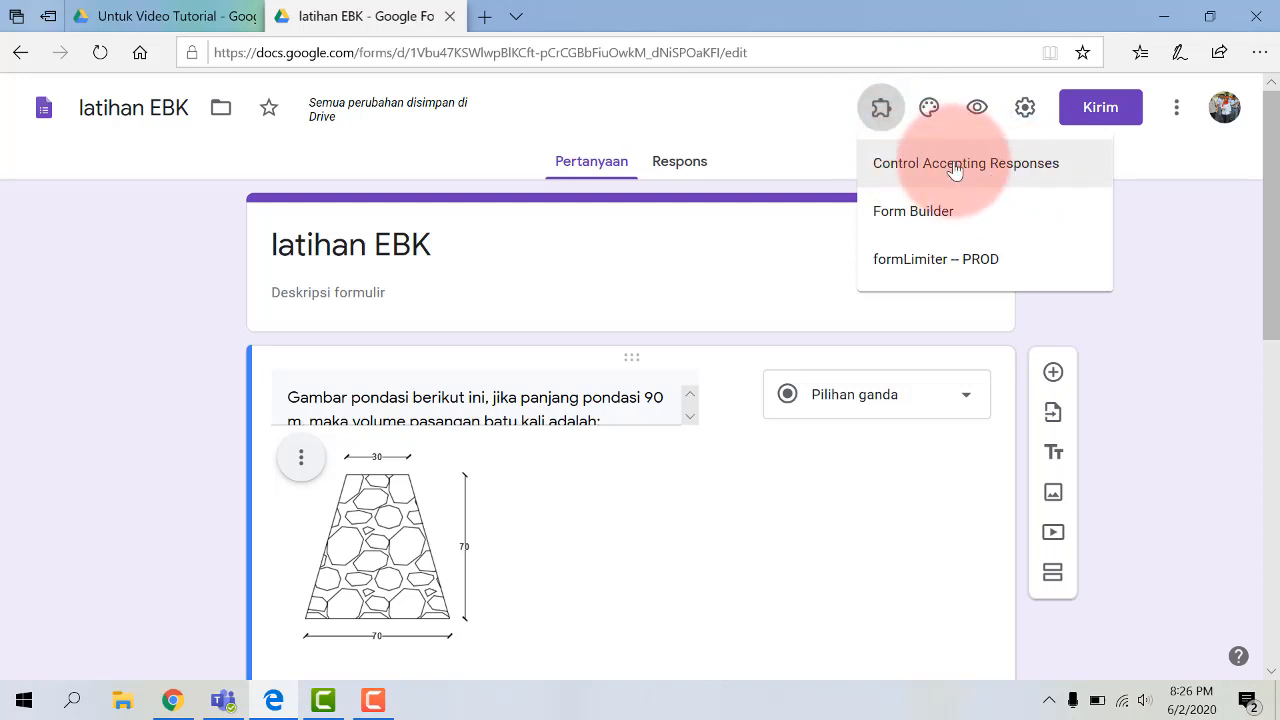
pyautogui.click(1154, 243)
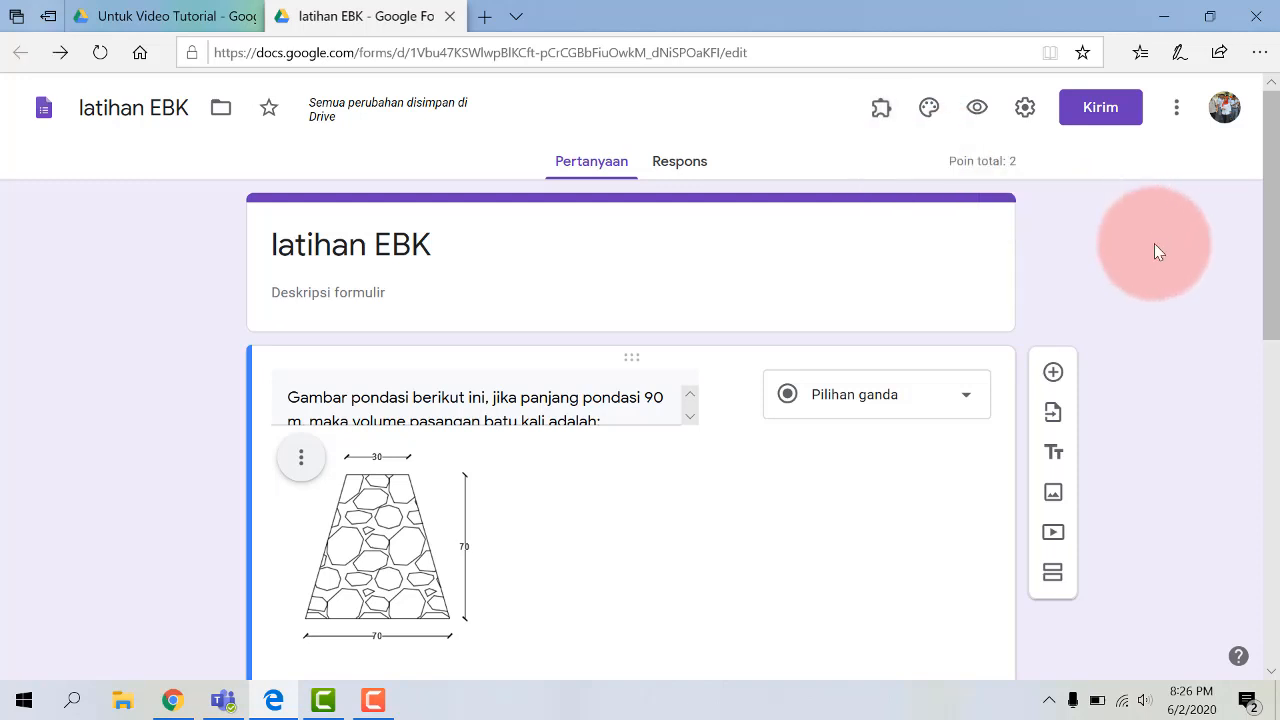
pyautogui.click(1177, 108)
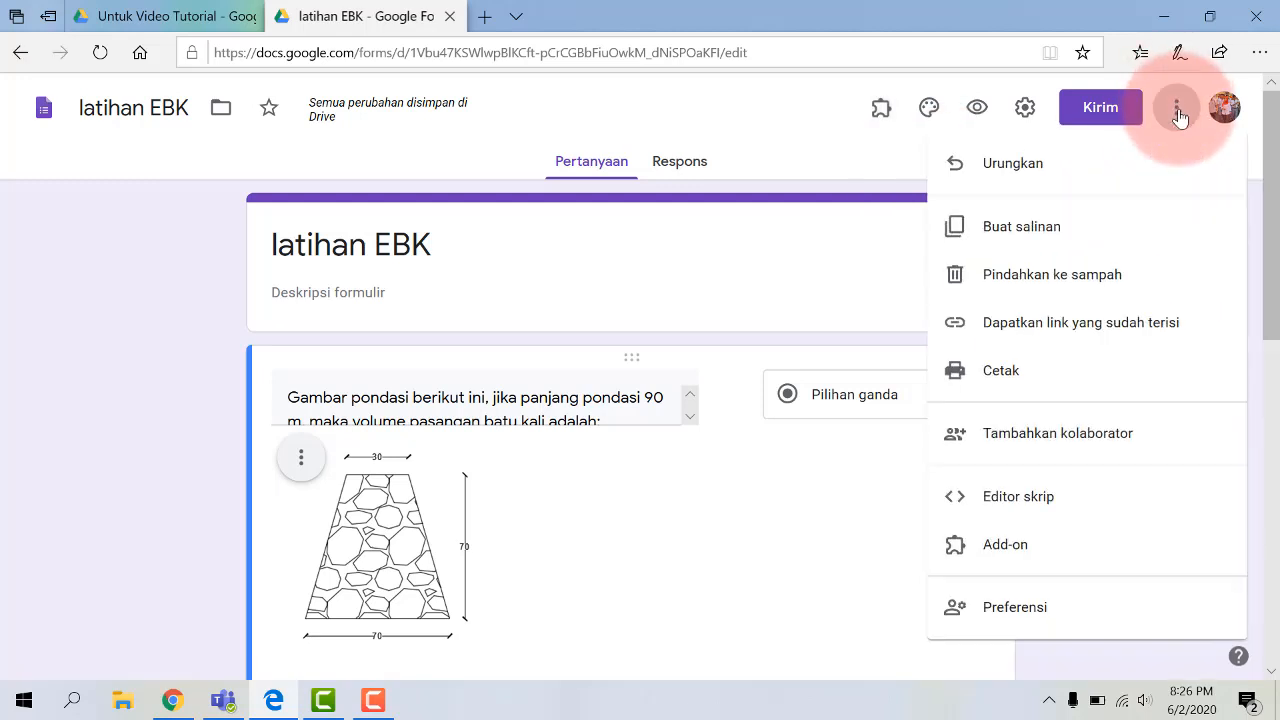
pyautogui.click(1008, 548)
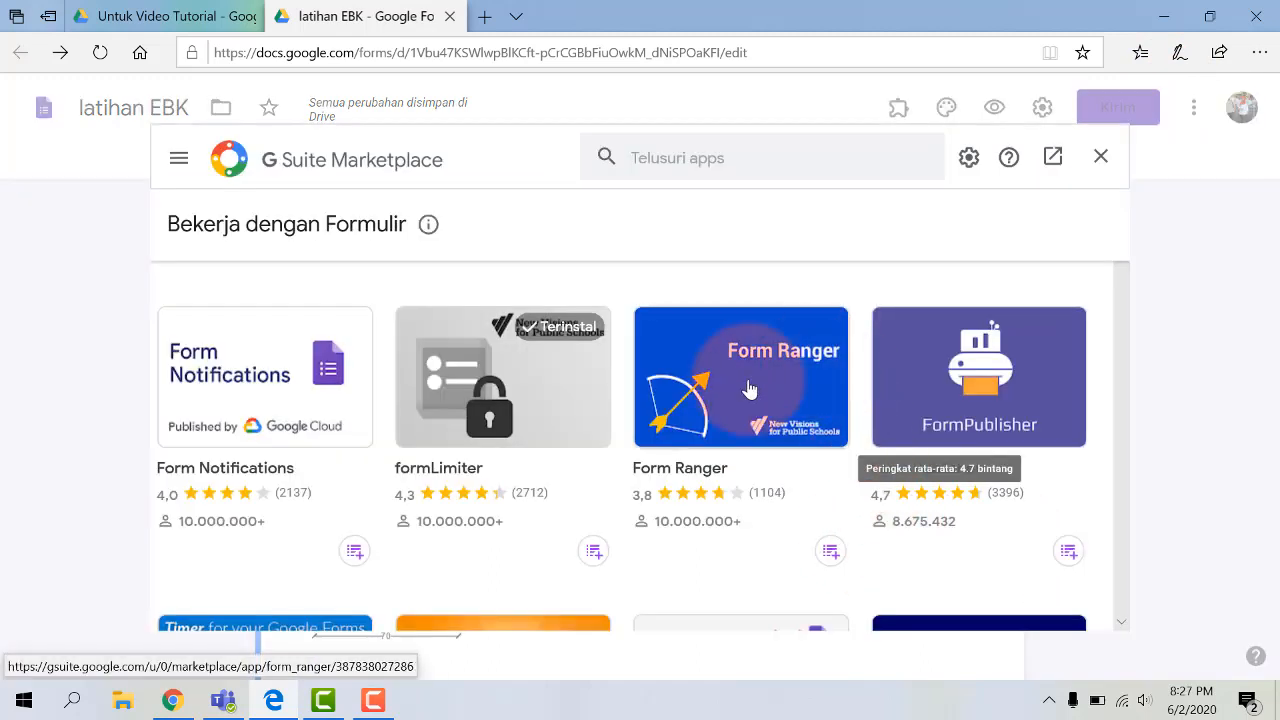
pyautogui.scroll(-2, 765, 345)
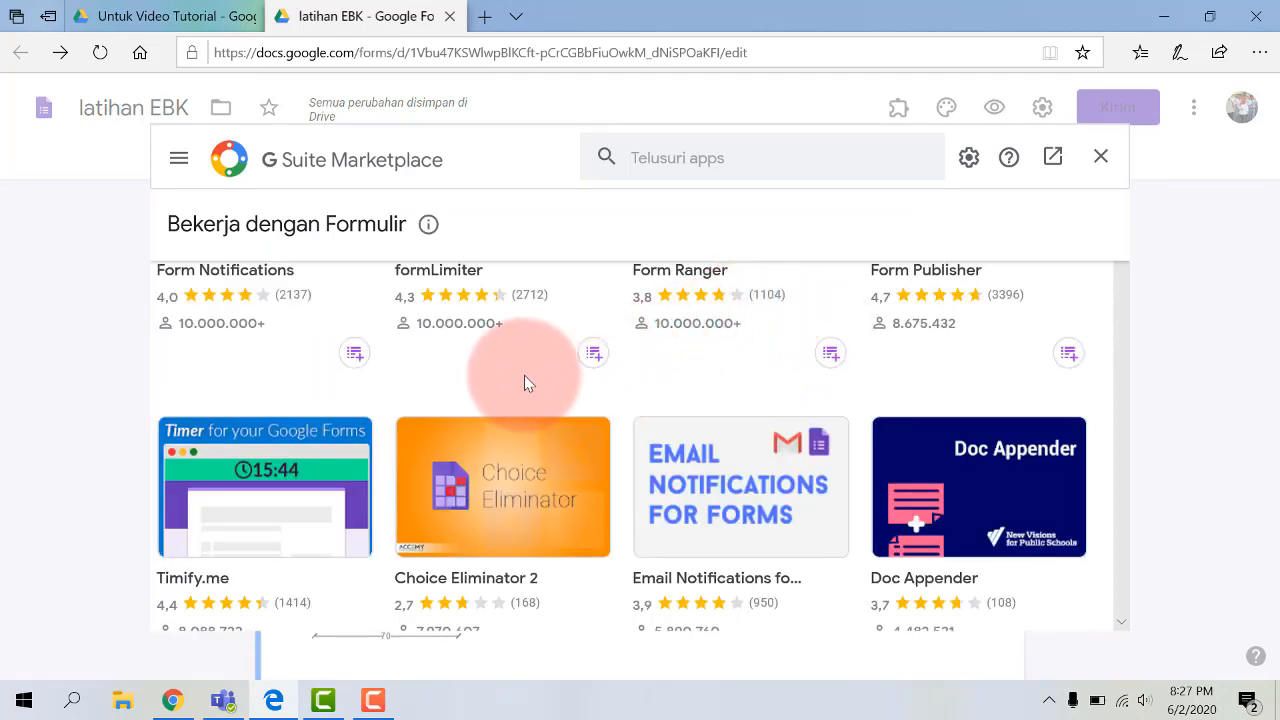
pyautogui.scroll(-2, 657, 363)
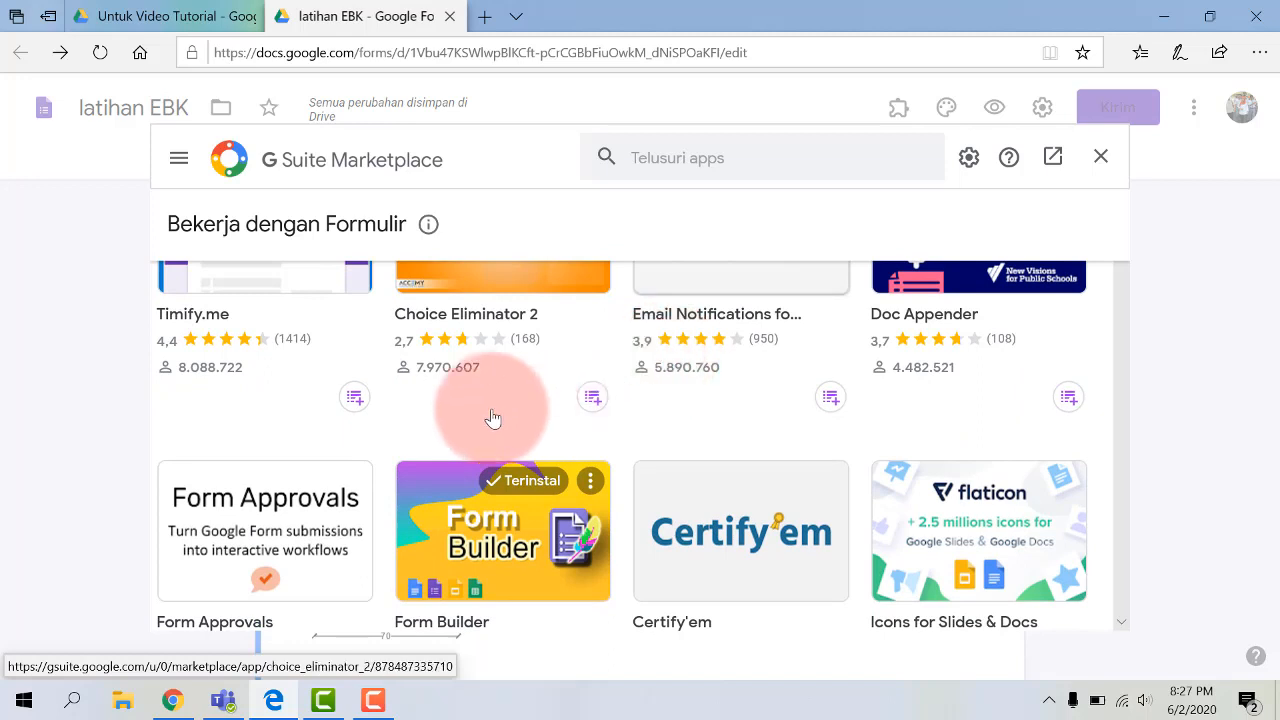
pyautogui.scroll(-3, 491, 414)
# Search the marketplace for the Control Accepting Responses add-on, view the result and return to the form
pyautogui.click(642, 157)
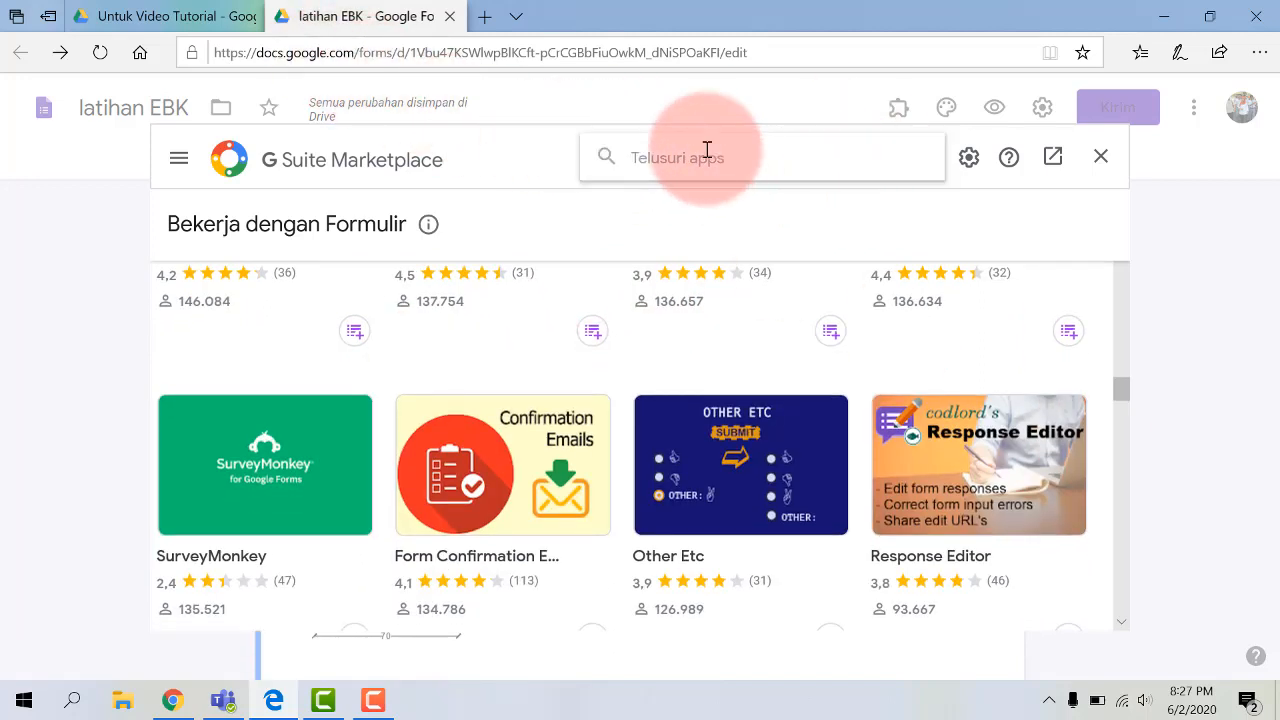
pyautogui.write('contr')
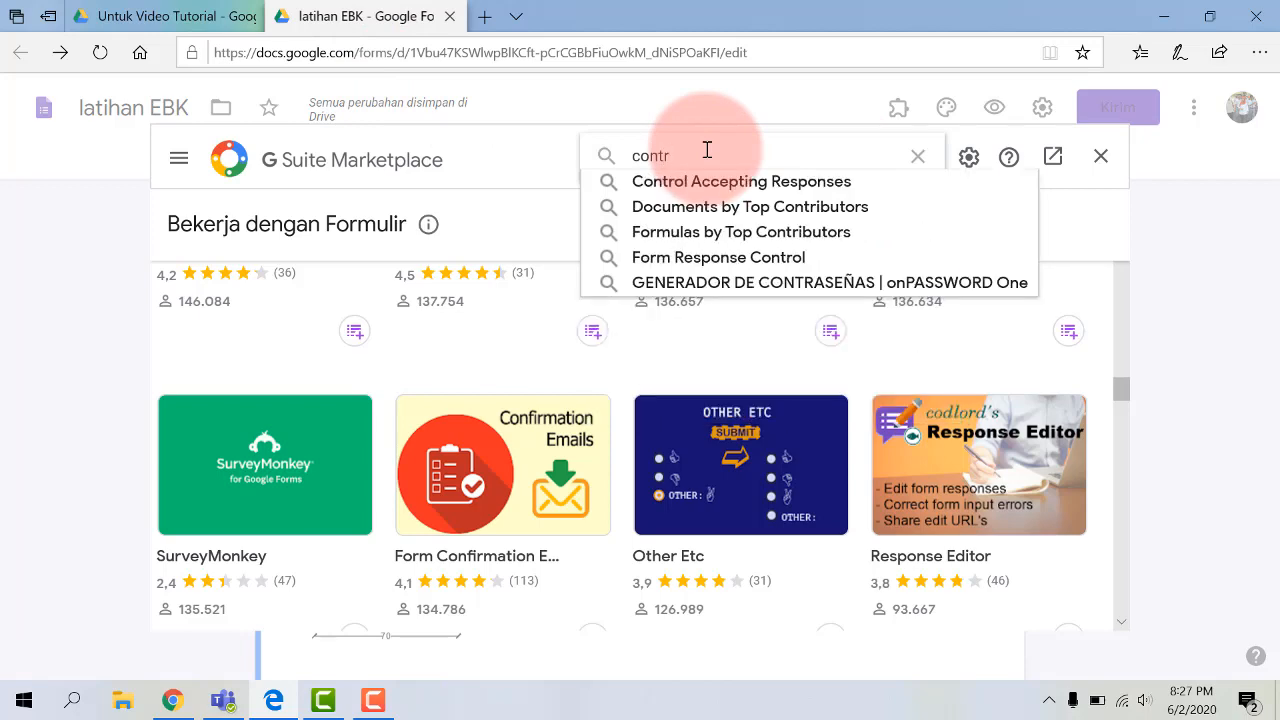
pyautogui.click(766, 181)
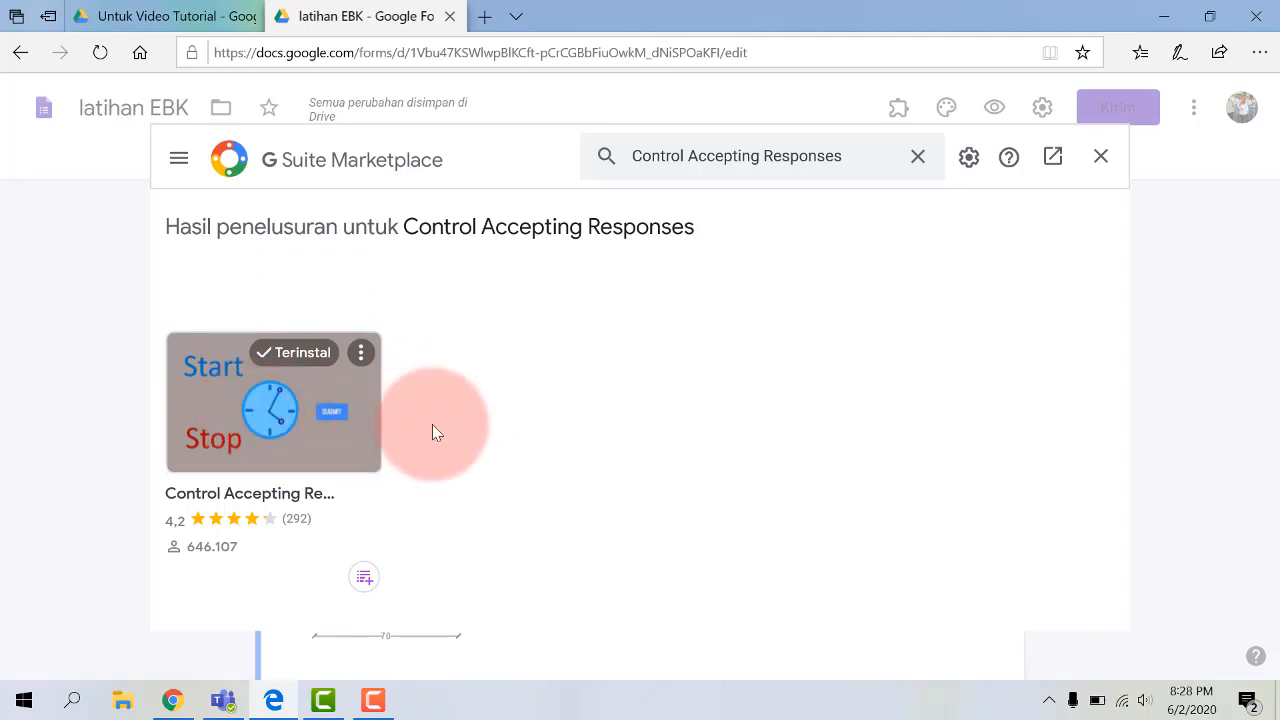
pyautogui.click(1101, 156)
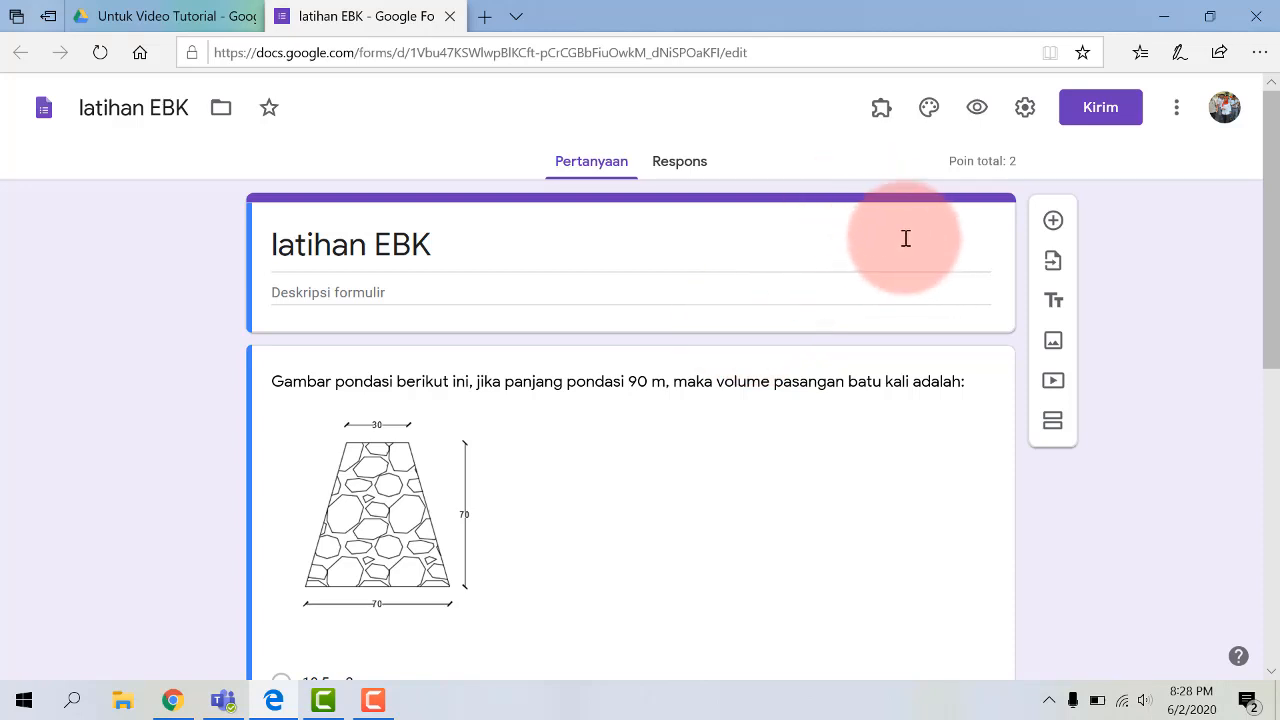
# Open the Settings and Info of the Control Accepting Responses add-on and dismiss the notice covering the settings
pyautogui.click(881, 110)
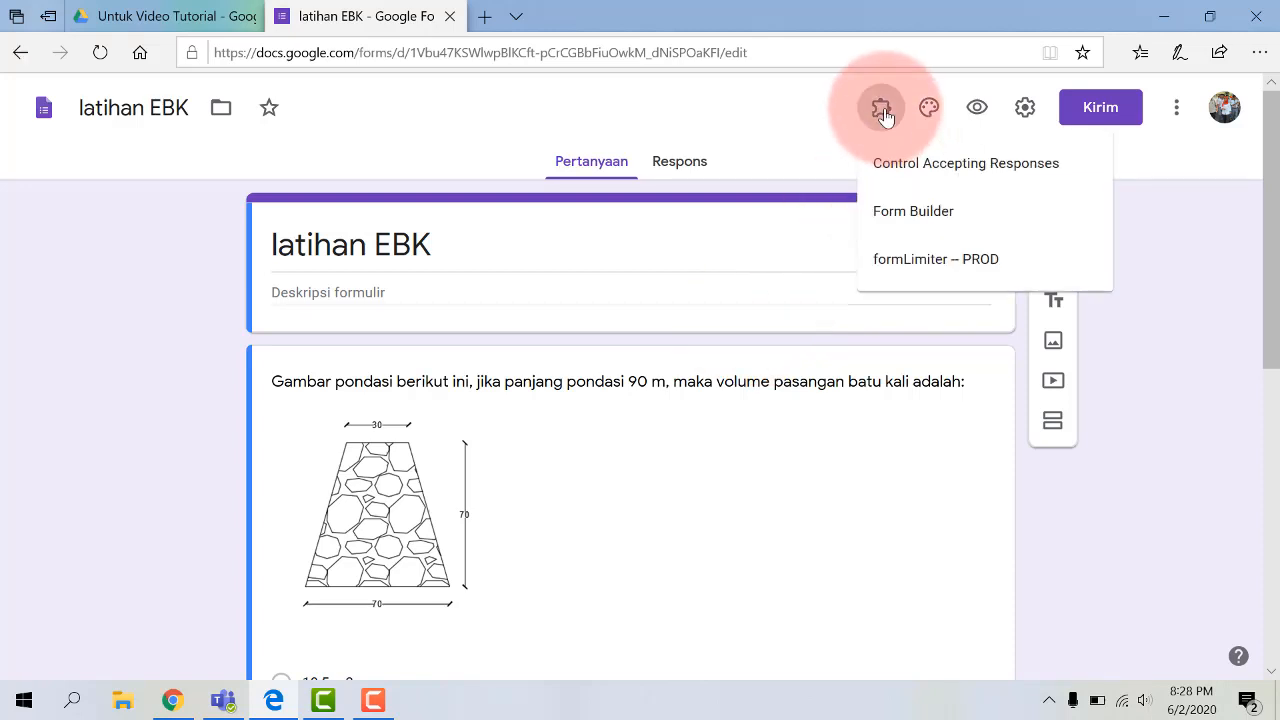
pyautogui.click(955, 168)
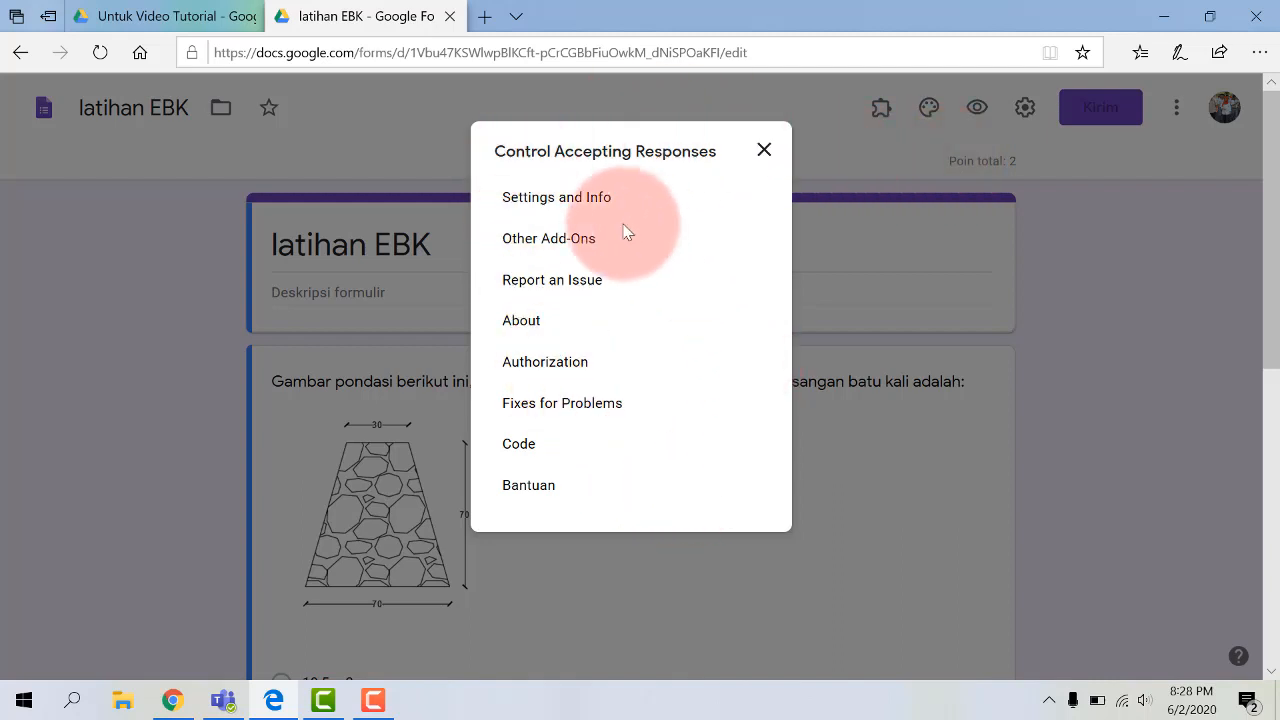
pyautogui.click(548, 217)
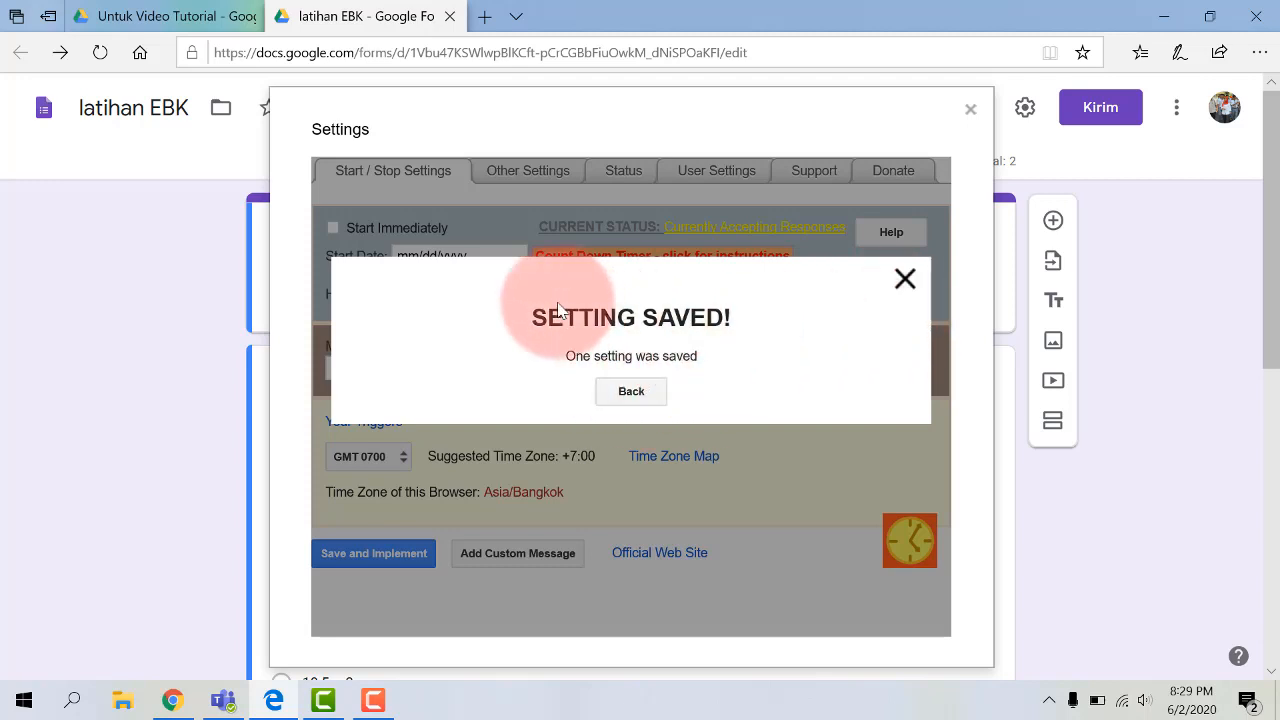
pyautogui.click(904, 282)
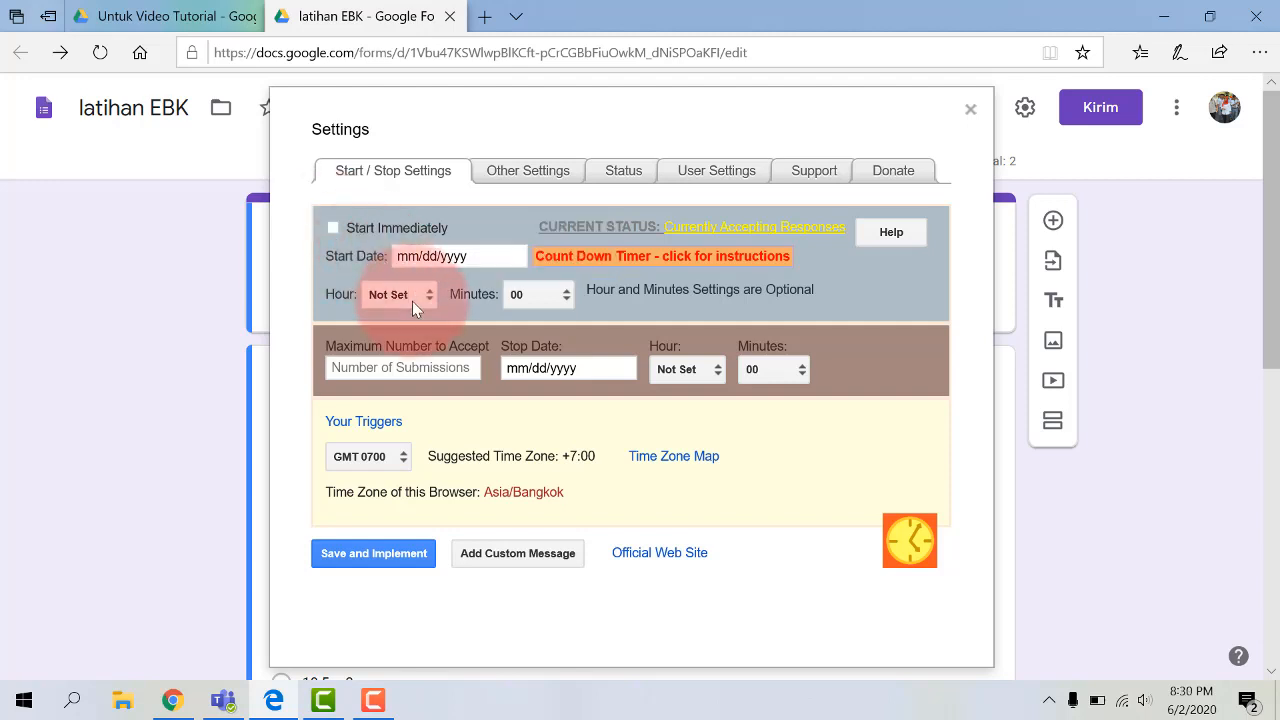
# Schedule the form to start accepting responses on 6/2/2020 at 8 PM and 45 minutes
pyautogui.click(495, 257)
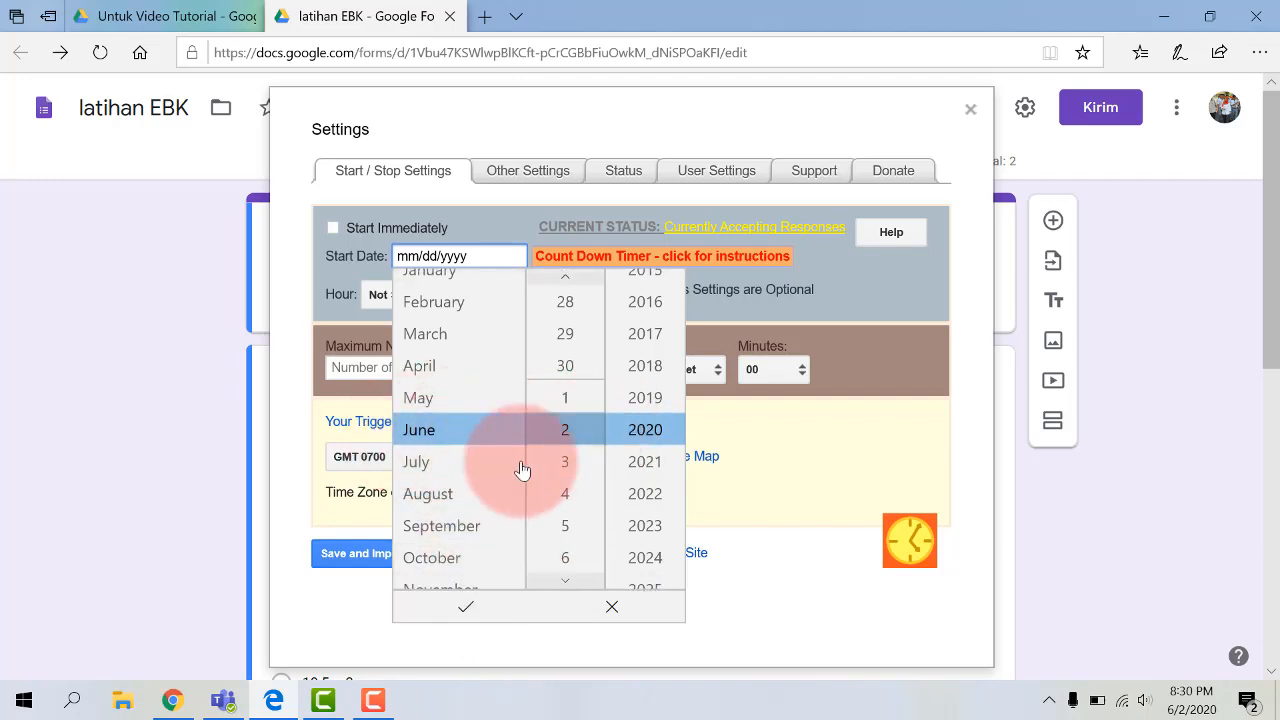
pyautogui.click(460, 612)
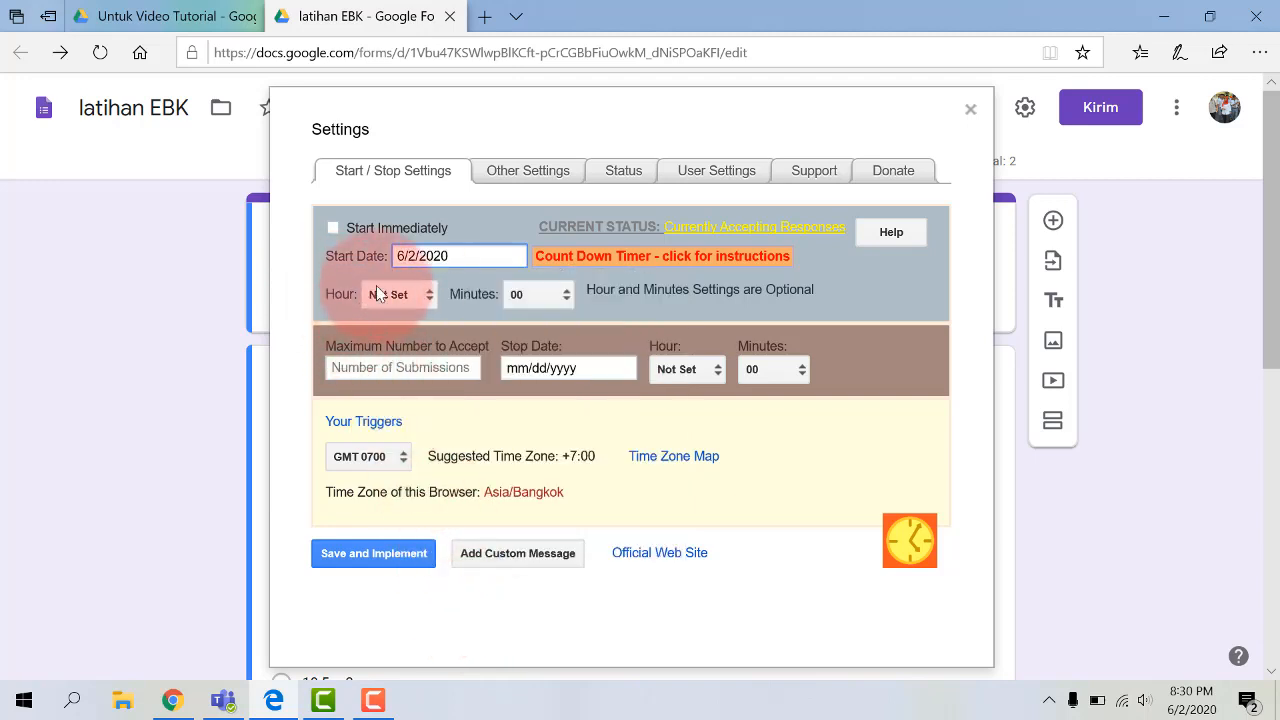
pyautogui.click(420, 296)
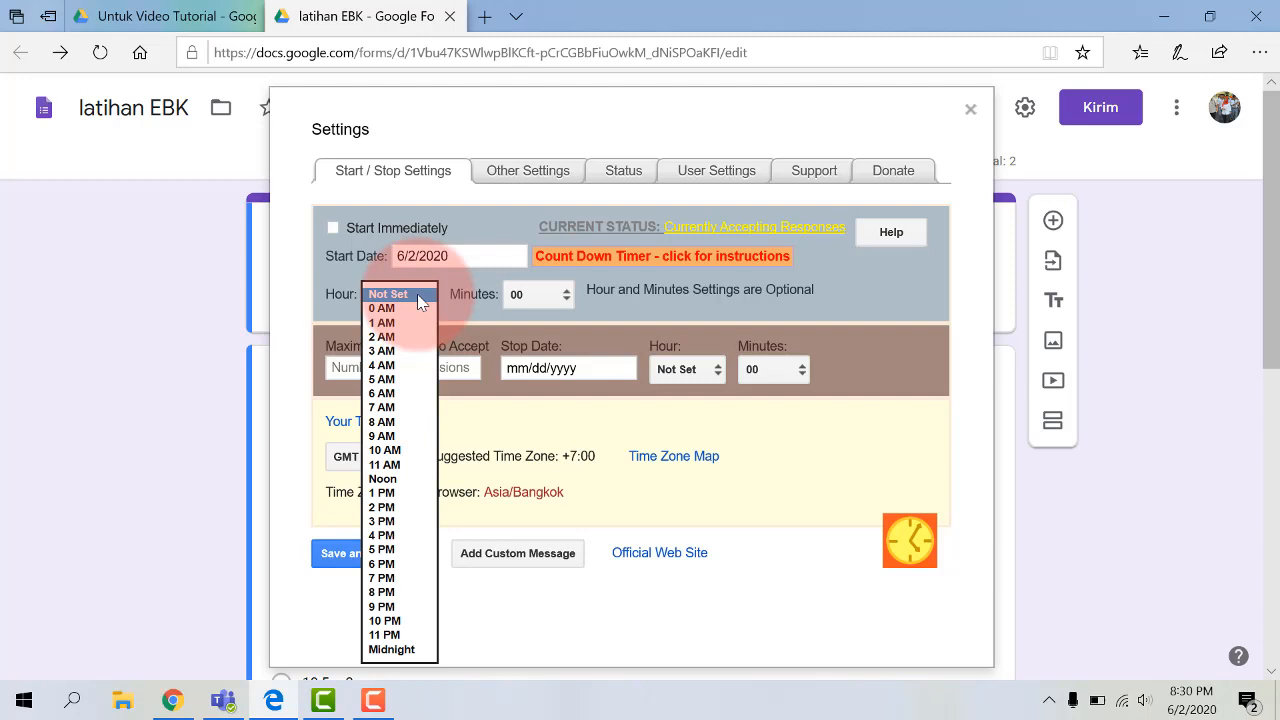
pyautogui.click(384, 593)
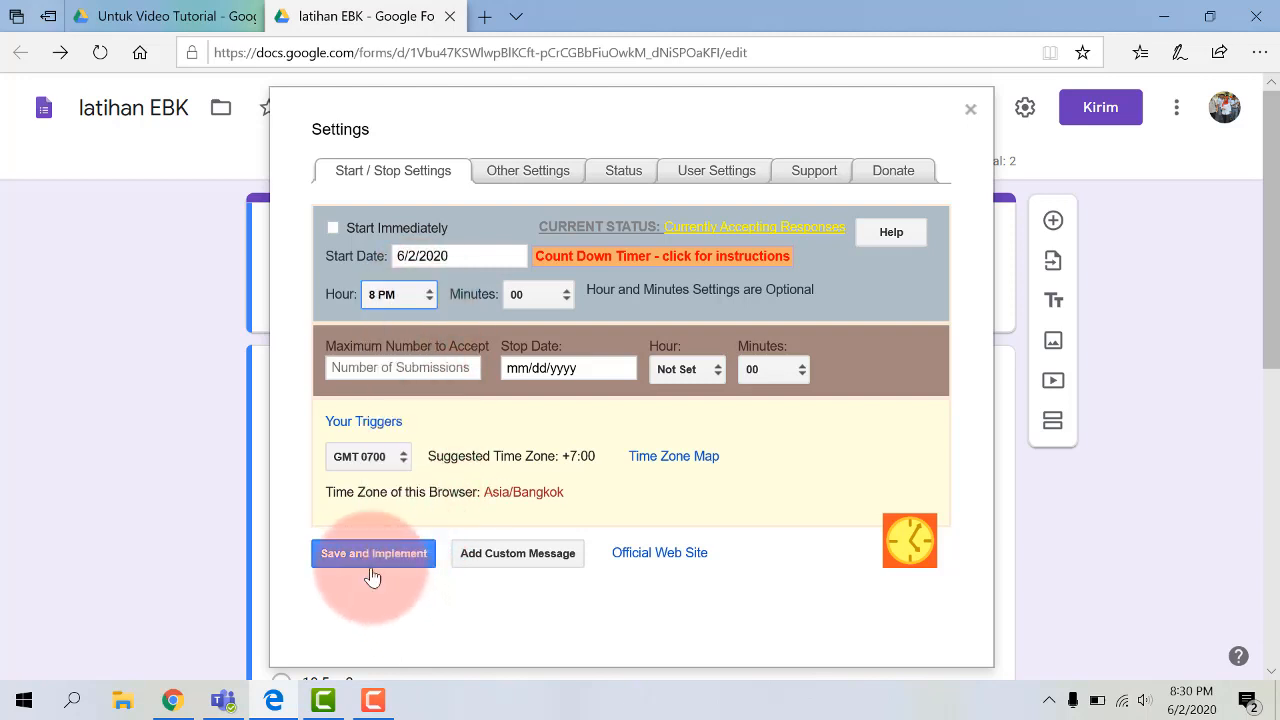
pyautogui.click(564, 293)
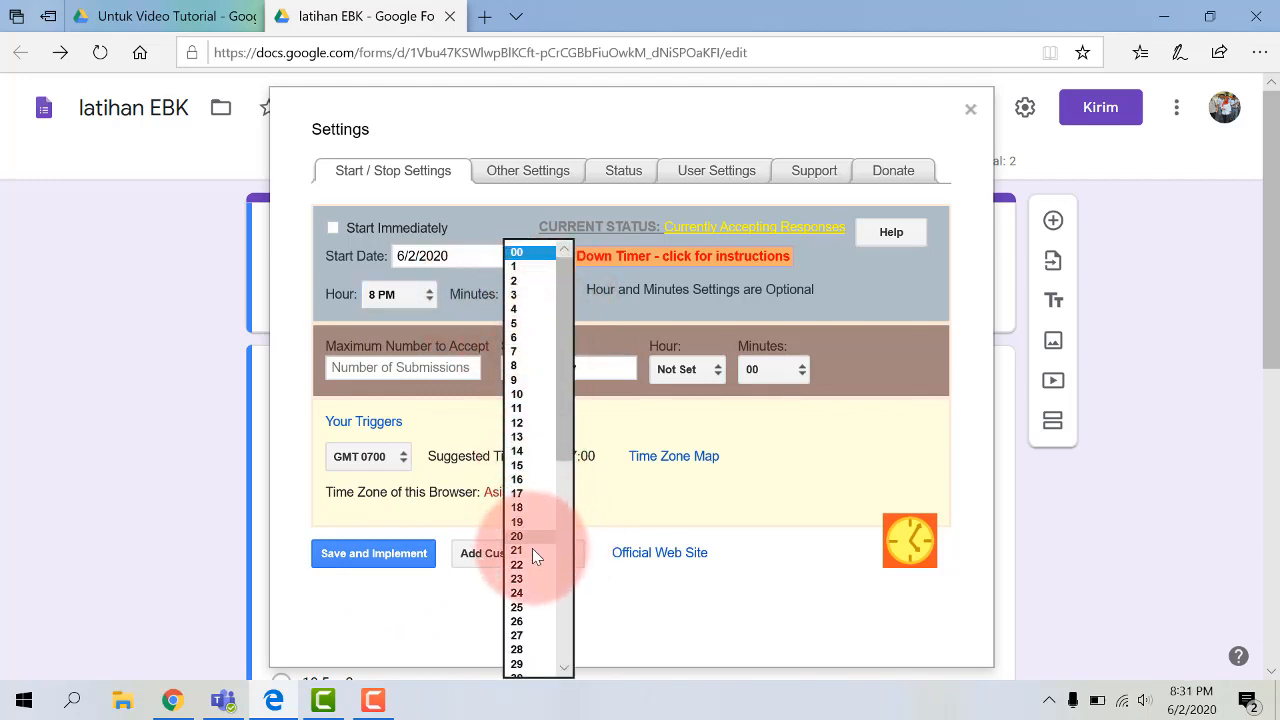
pyautogui.scroll(-3, 533, 550)
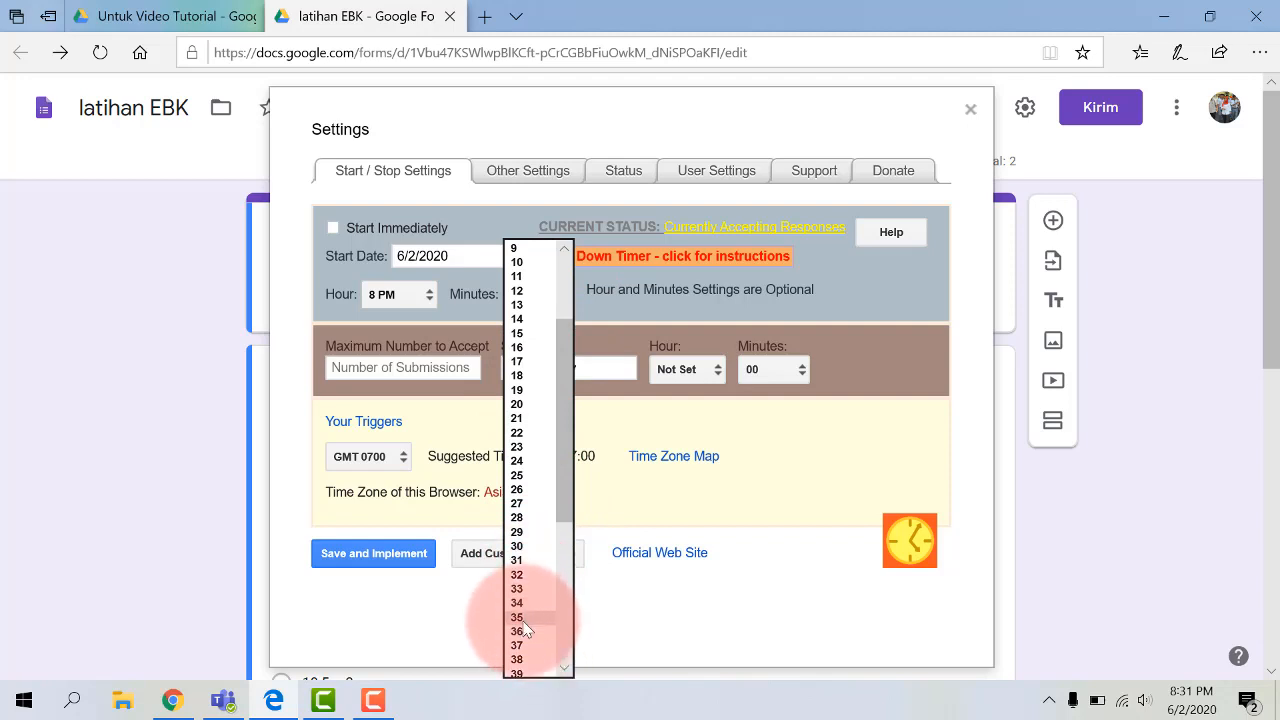
pyautogui.scroll(-3, 523, 642)
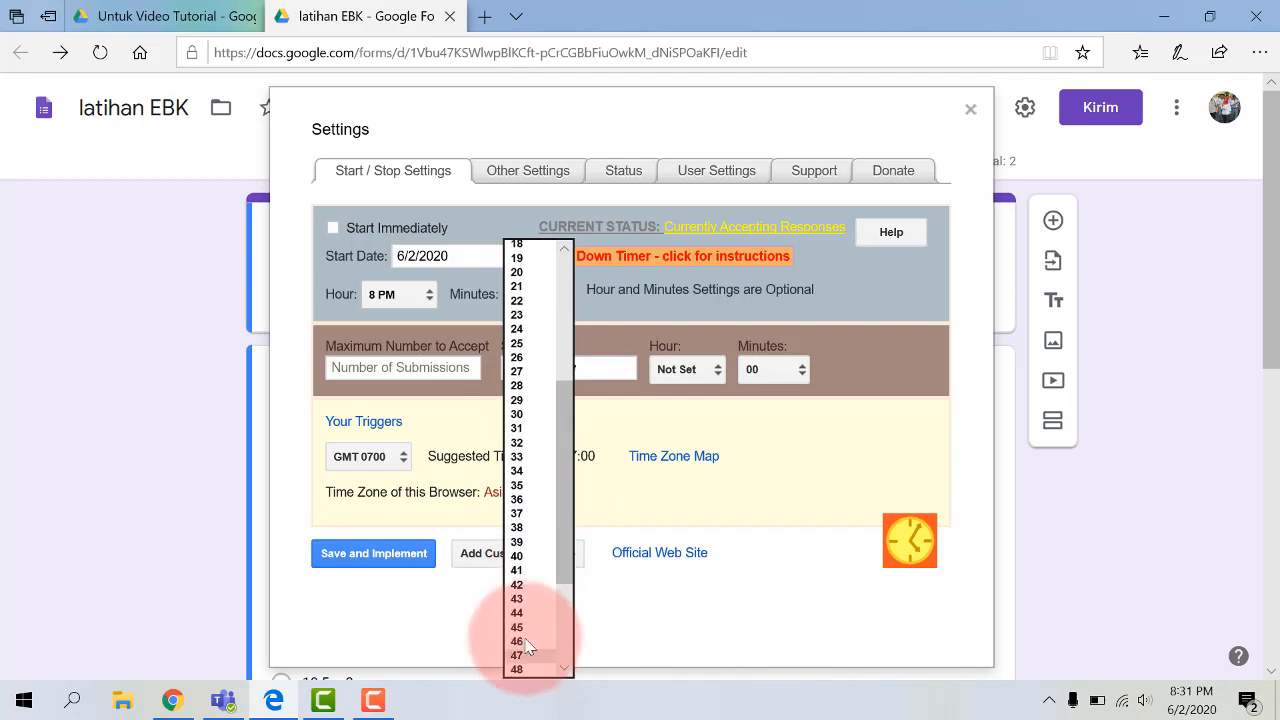
pyautogui.scroll(-3, 527, 645)
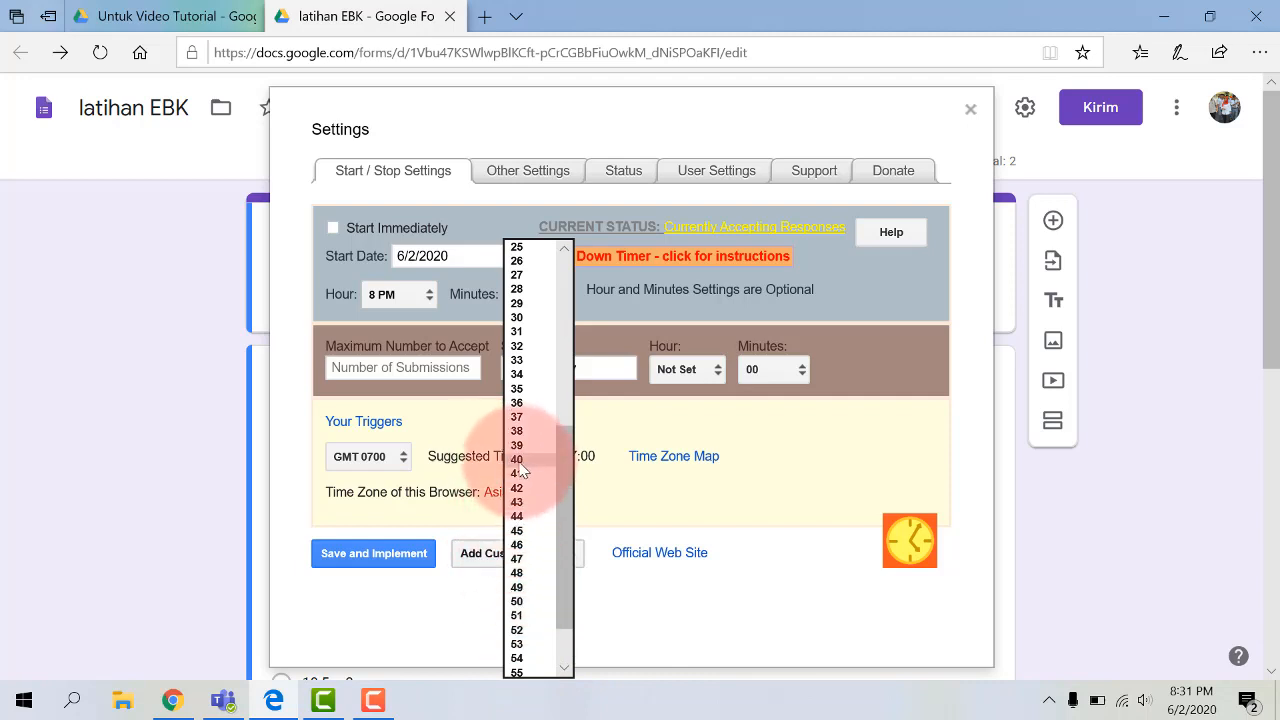
pyautogui.click(520, 531)
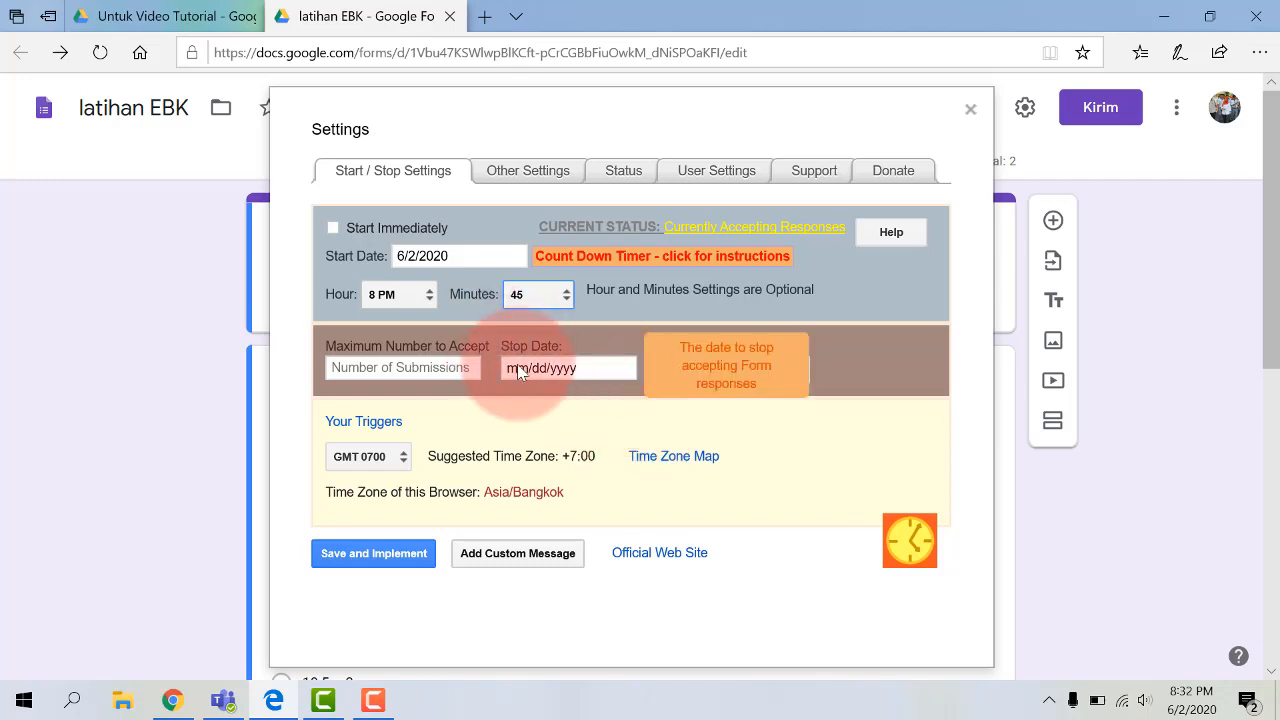
# Schedule the form to stop accepting responses on 6/2/2020 at 10 PM and 30 minutes
pyautogui.click(584, 366)
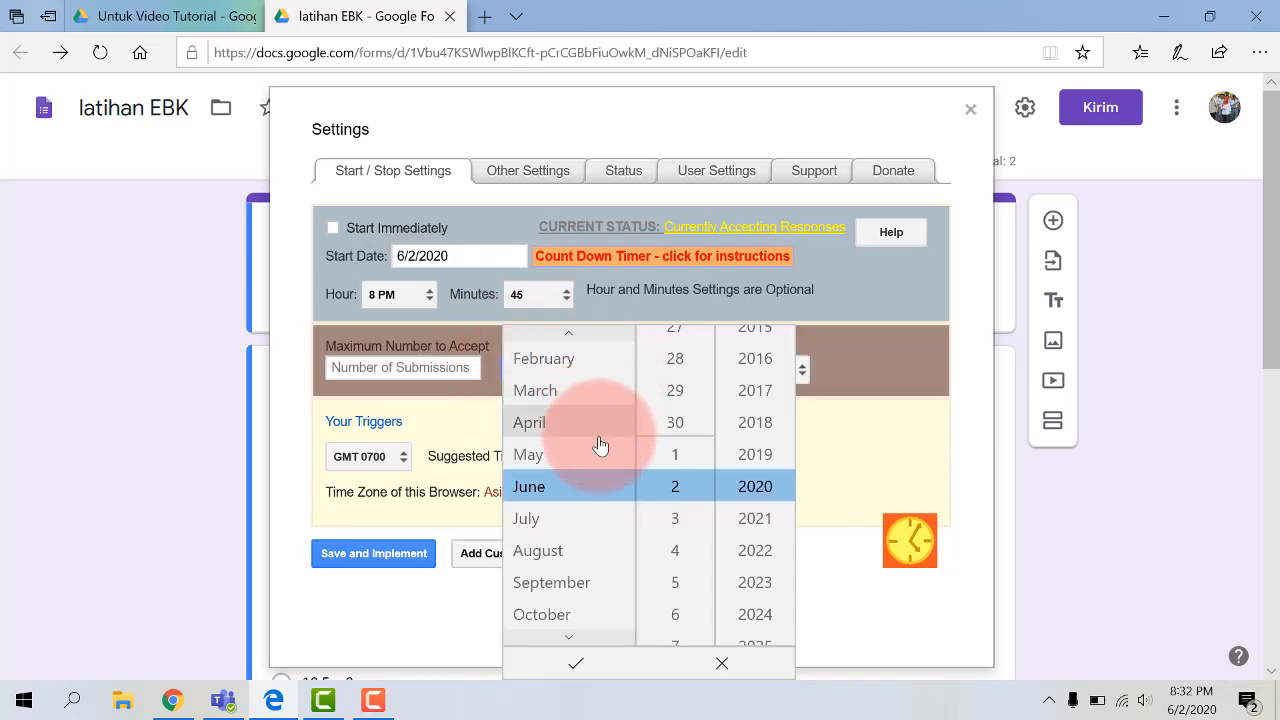
pyautogui.click(693, 493)
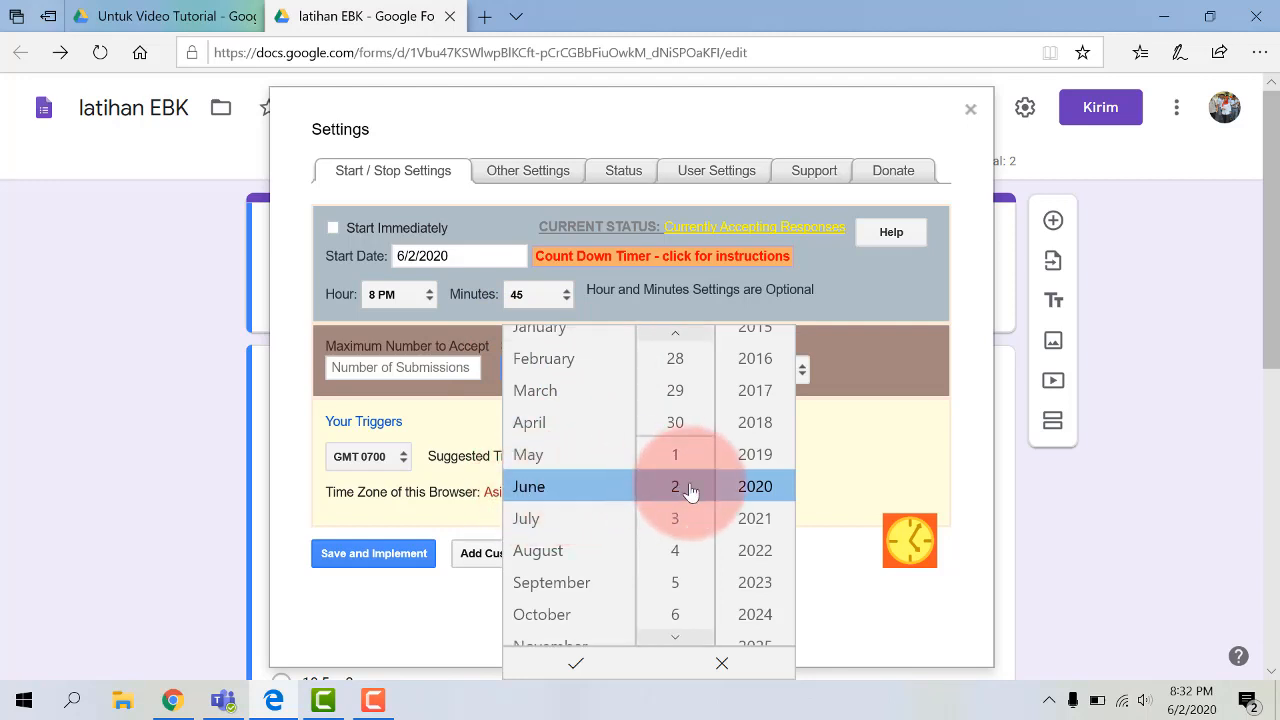
pyautogui.click(608, 498)
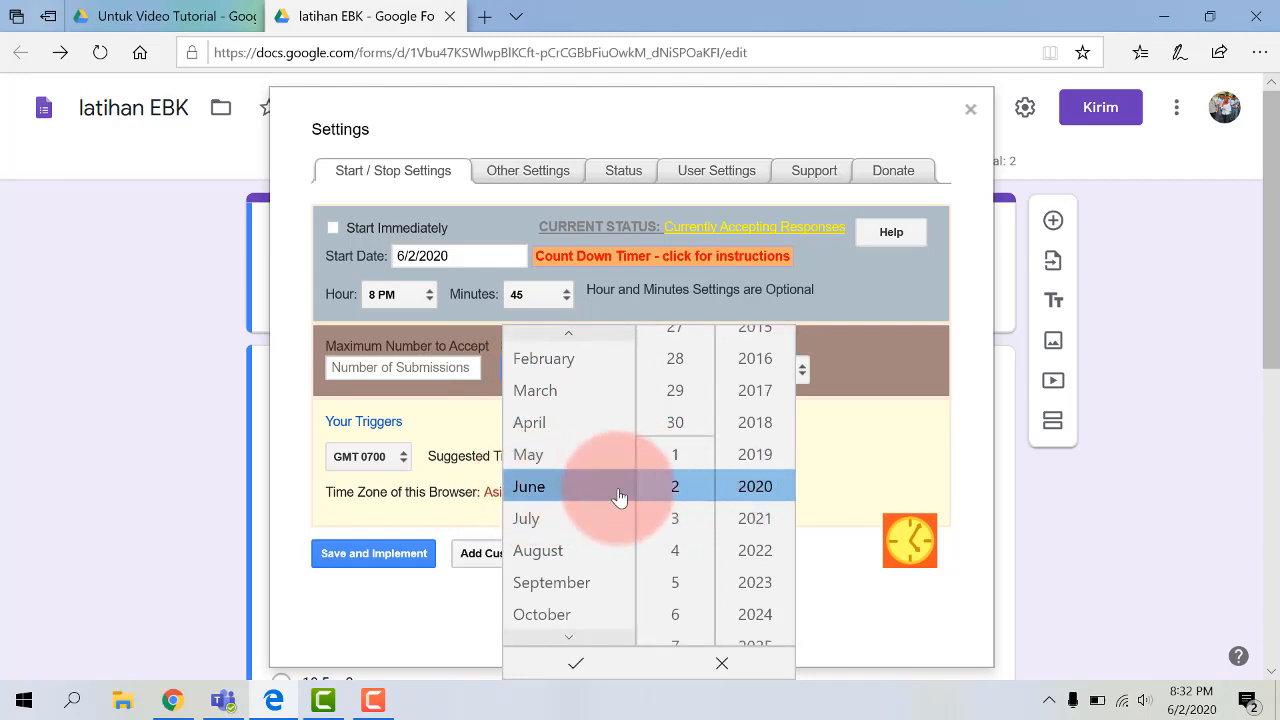
pyautogui.click(575, 663)
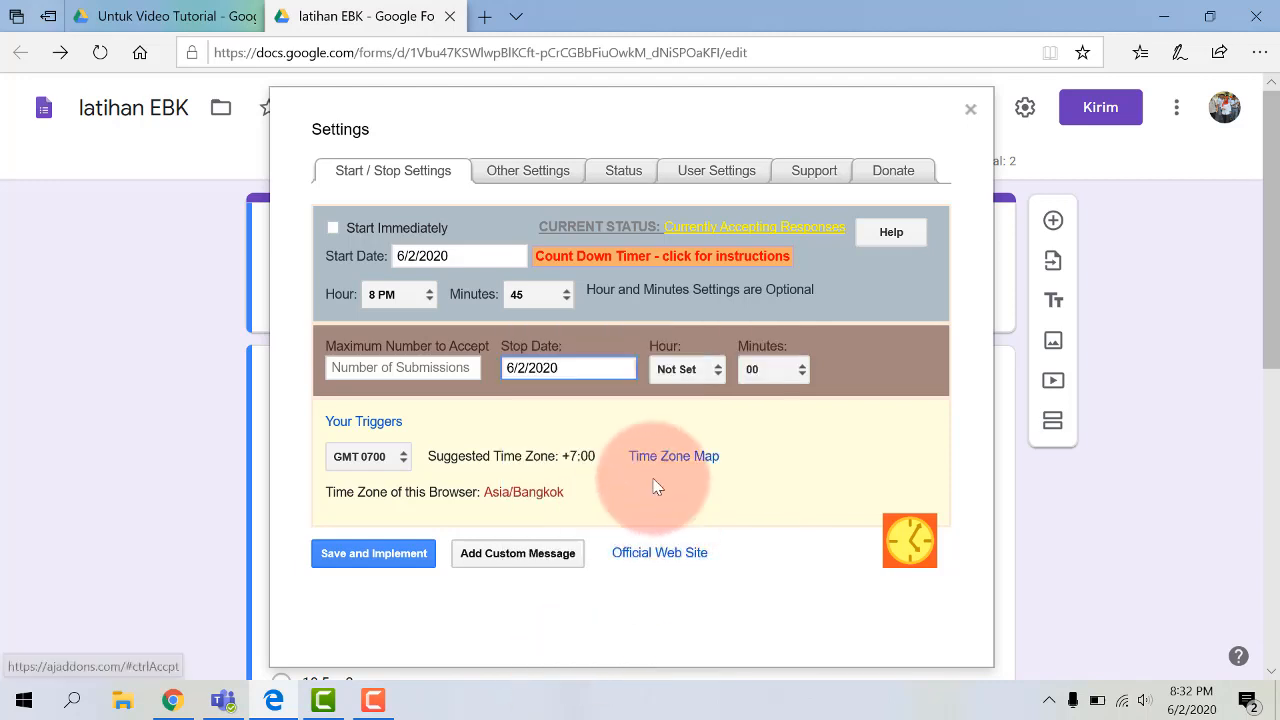
pyautogui.click(719, 368)
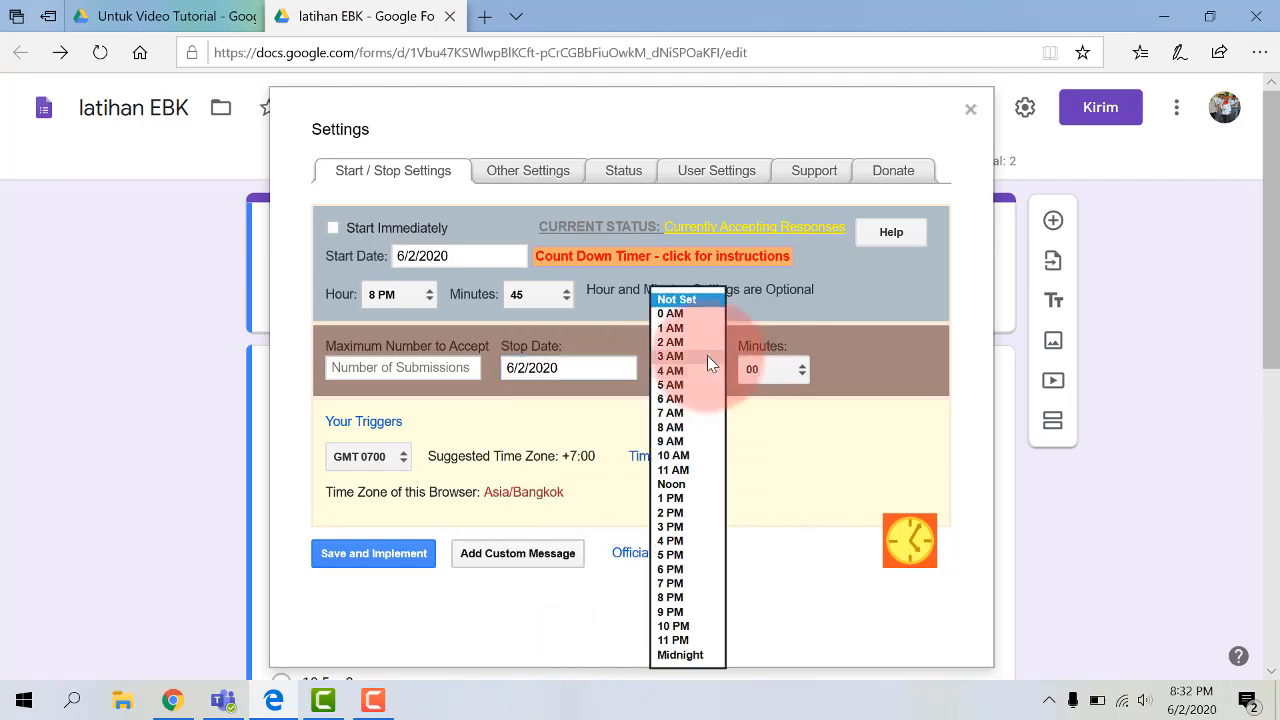
pyautogui.click(675, 626)
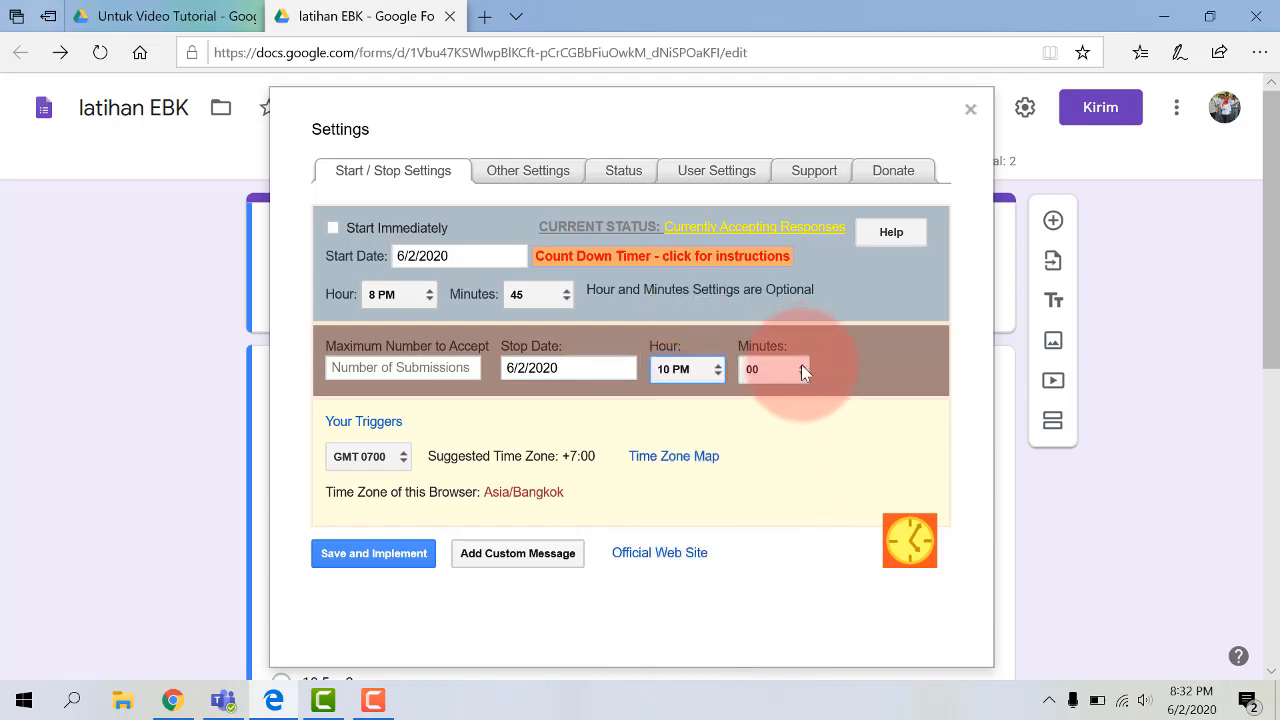
pyautogui.click(804, 365)
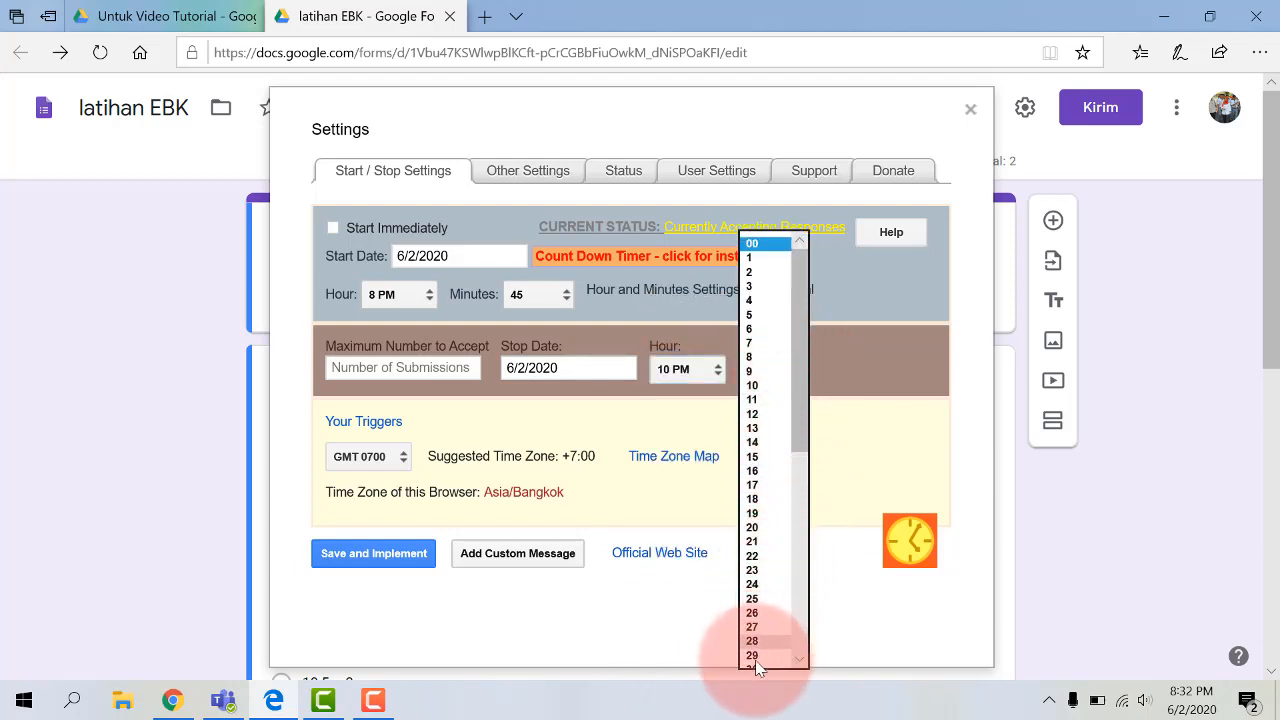
pyautogui.scroll(-2, 757, 637)
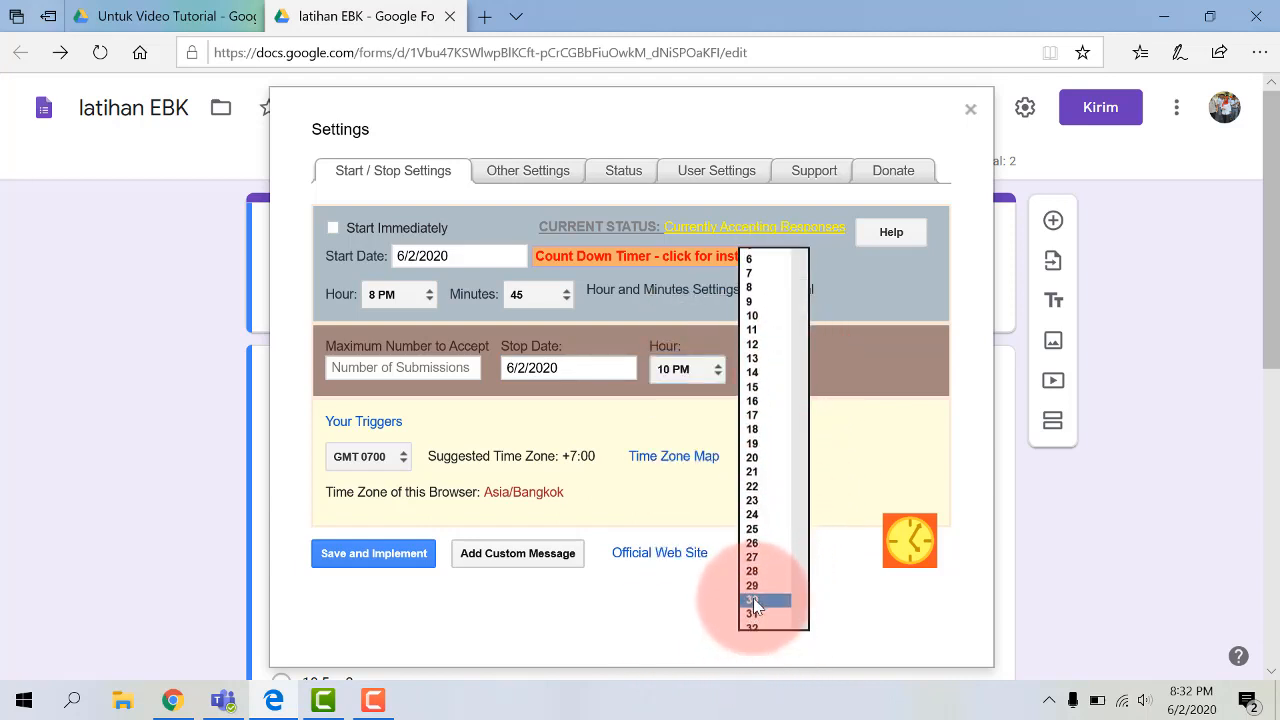
pyautogui.click(757, 603)
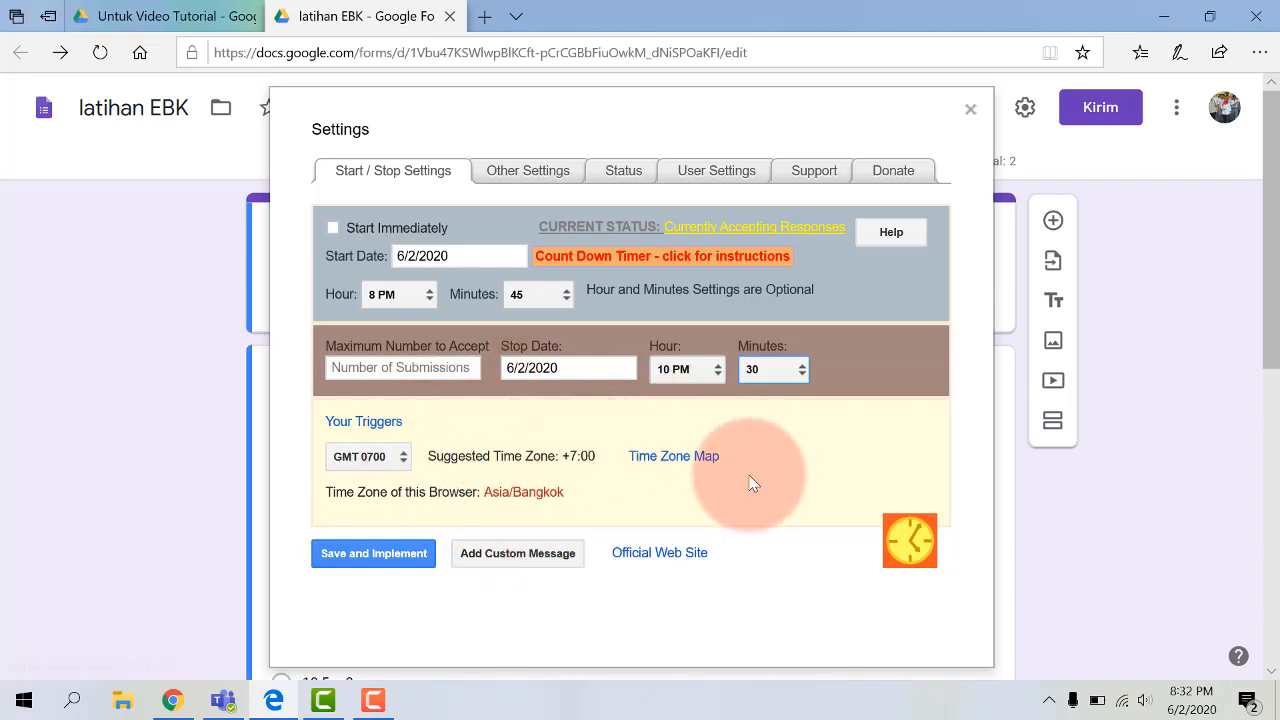
# Save and implement the start and stop schedule, dismiss the message and open the add-on's Other Settings
pyautogui.click(372, 546)
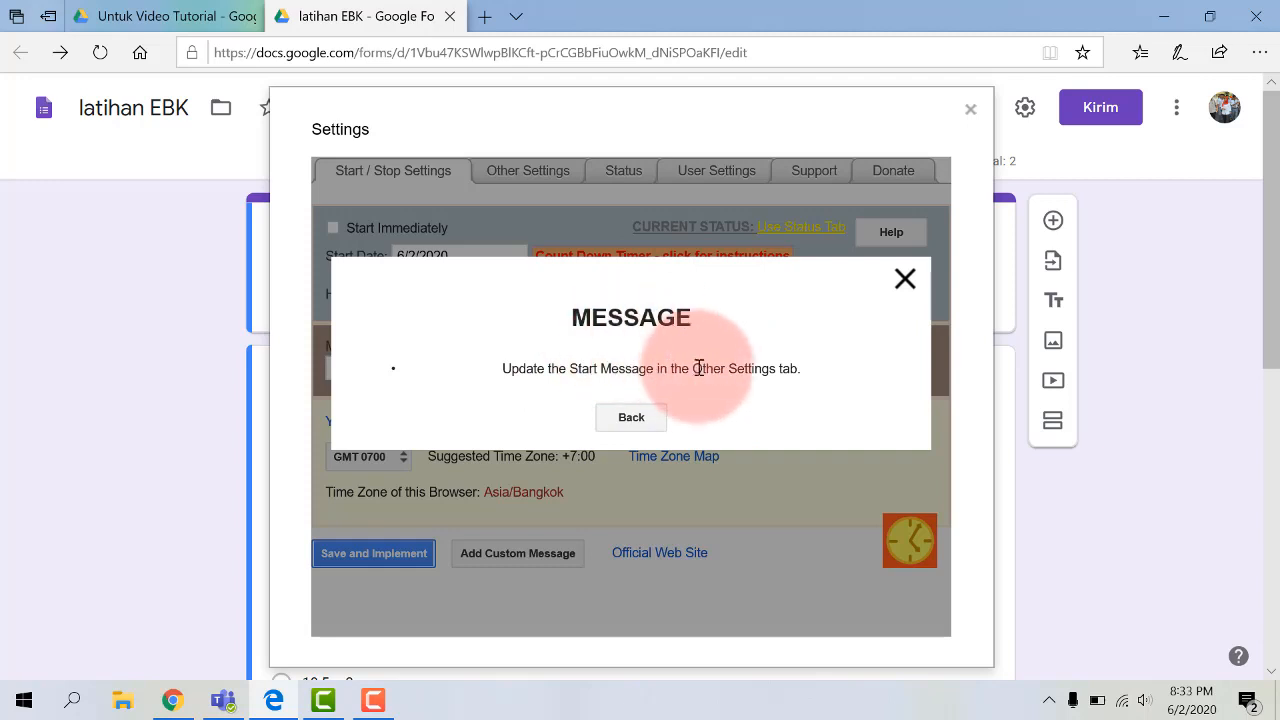
pyautogui.click(905, 283)
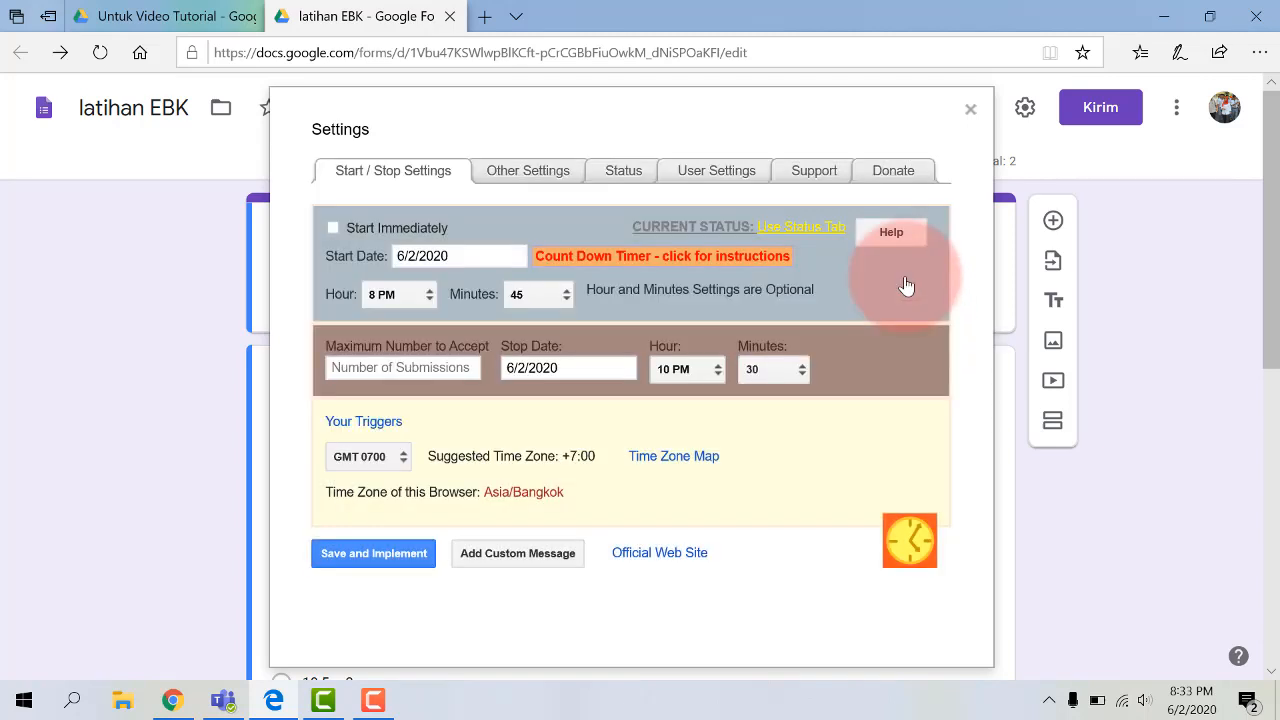
pyautogui.click(527, 174)
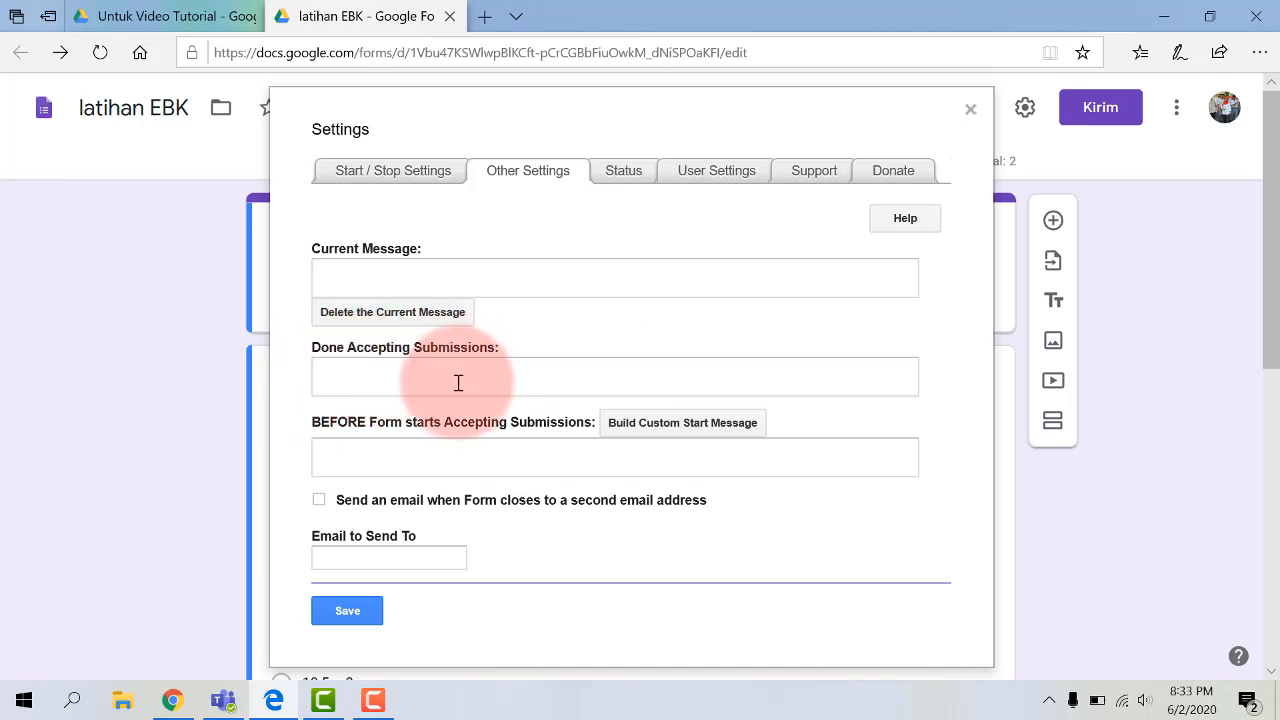
# Enter "Terima kasih sudah mengerjakan soal dengan lengkap" as the message for when the form is done accepting submissions
pyautogui.click(367, 371)
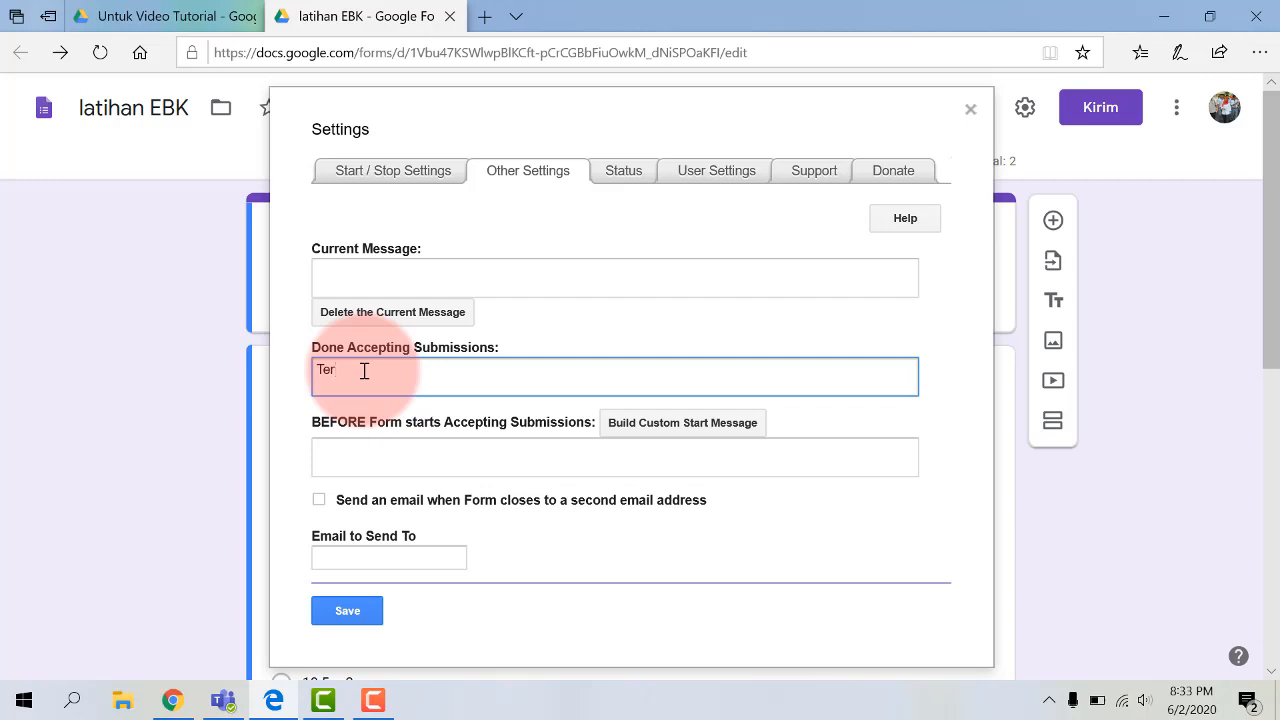
pyautogui.write('ima kasih sudah meng')
pyautogui.press('BackSpace')
pyautogui.press('BackSpace')
pyautogui.press('BackSpace')
pyautogui.press('BackSpace')
pyautogui.press('BackSpace')
pyautogui.press('BackSpace')
pyautogui.press('BackSpace')
pyautogui.press('BackSpace')
pyautogui.press('BackSpace')
pyautogui.press('BackSpace')
pyautogui.press('BackSpace')
pyautogui.write('mengerjakan')
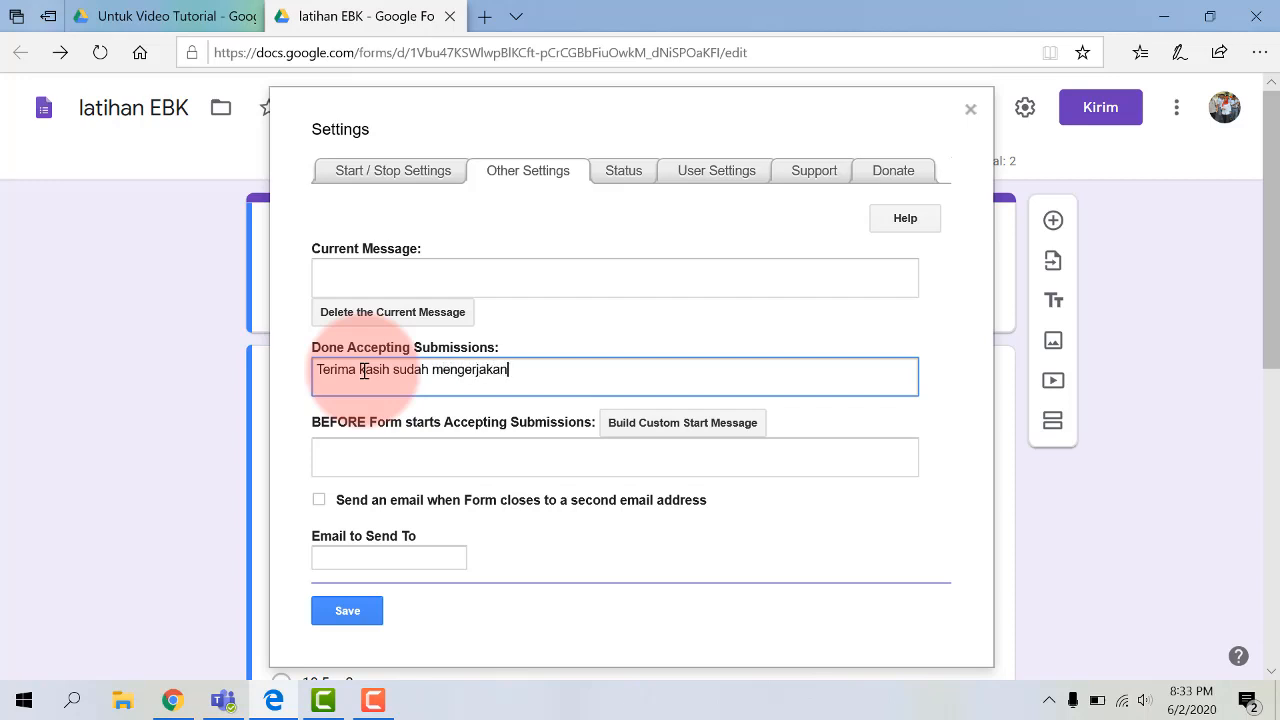
pyautogui.write(' soal dengan lengkap')
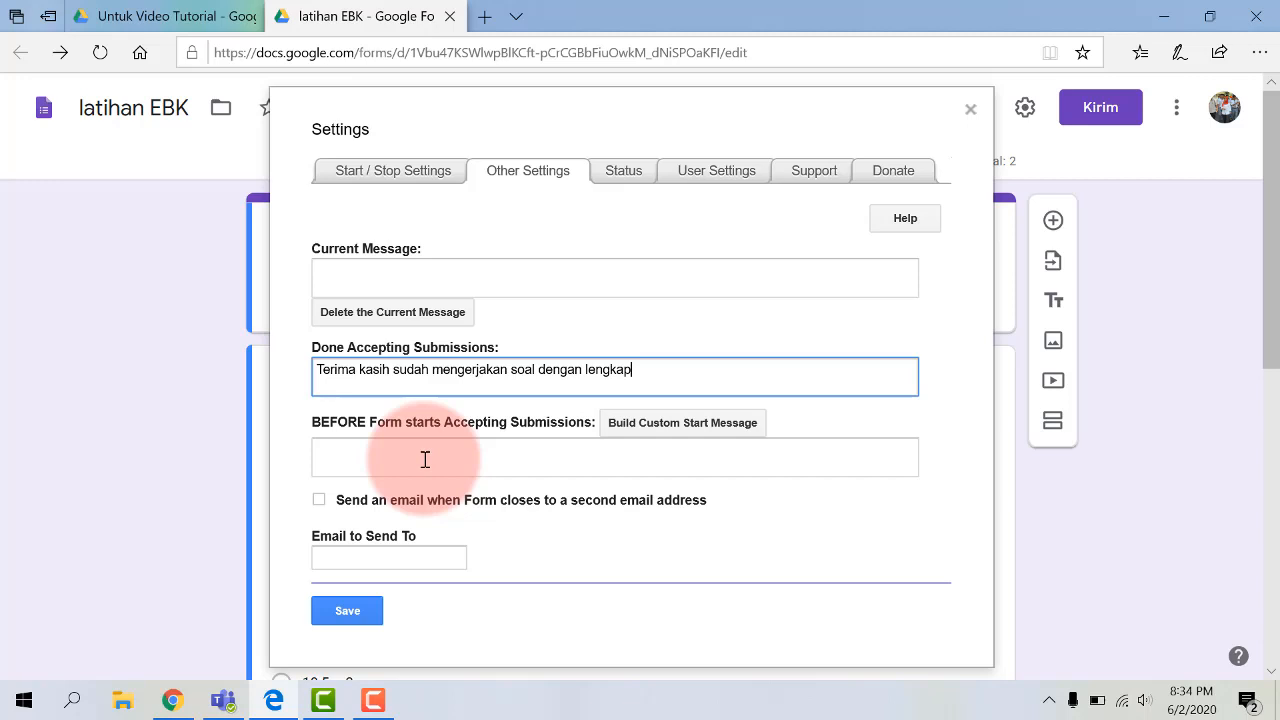
# Enter "Soal ini bisa dikerjakan mulai pukul 08.45 PM" as the message shown before the form starts accepting submissions
pyautogui.click(380, 456)
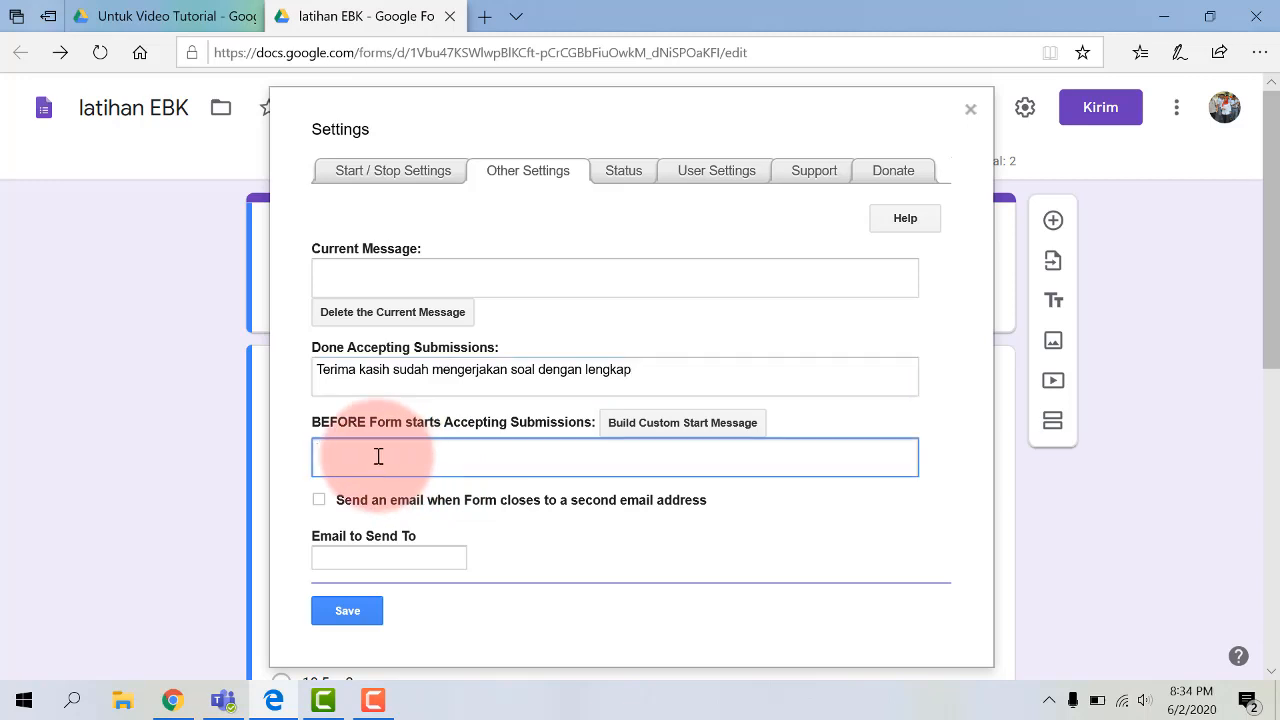
pyautogui.write('Soal ini bisa dikerjakan mulai')
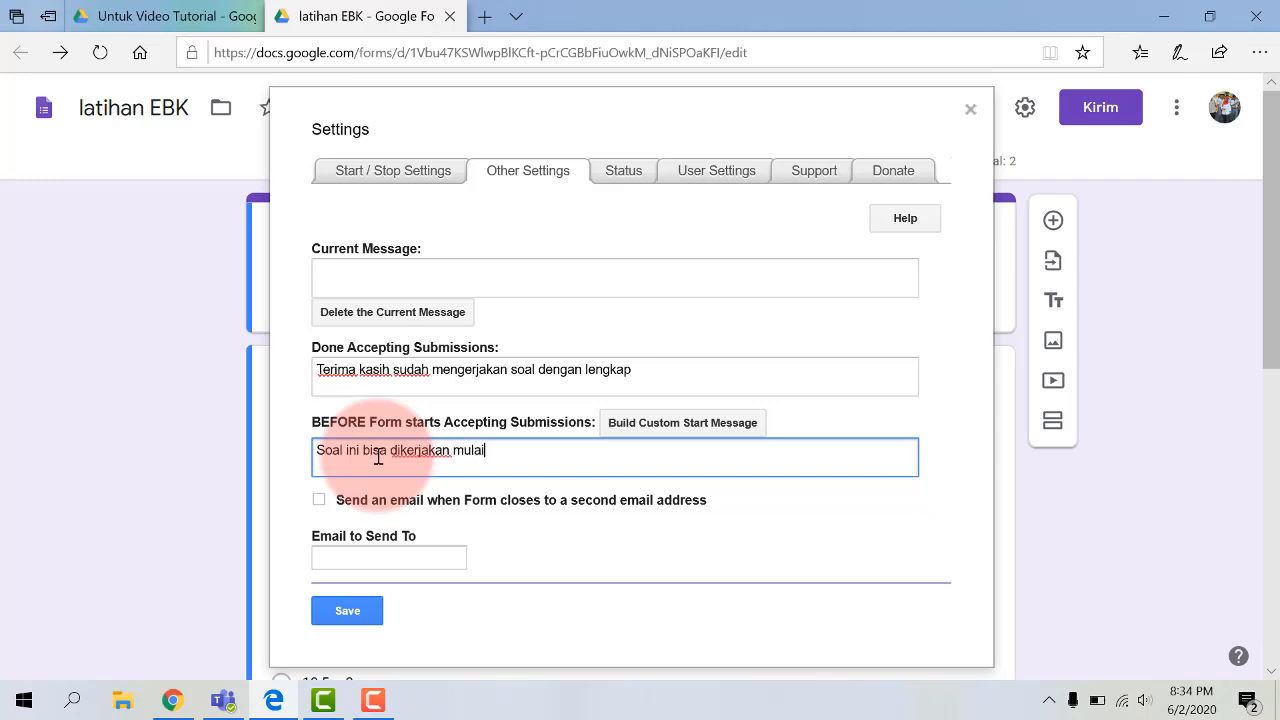
pyautogui.write(' pukul')
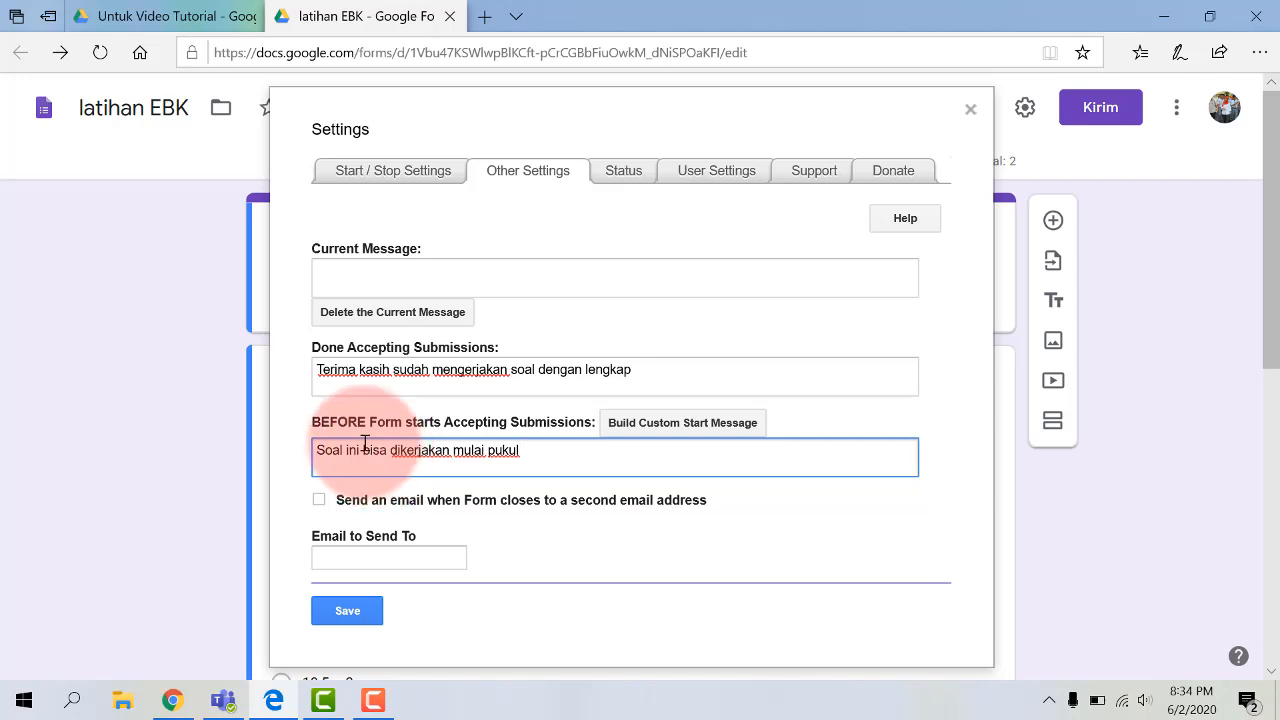
pyautogui.write('08.45 PM')
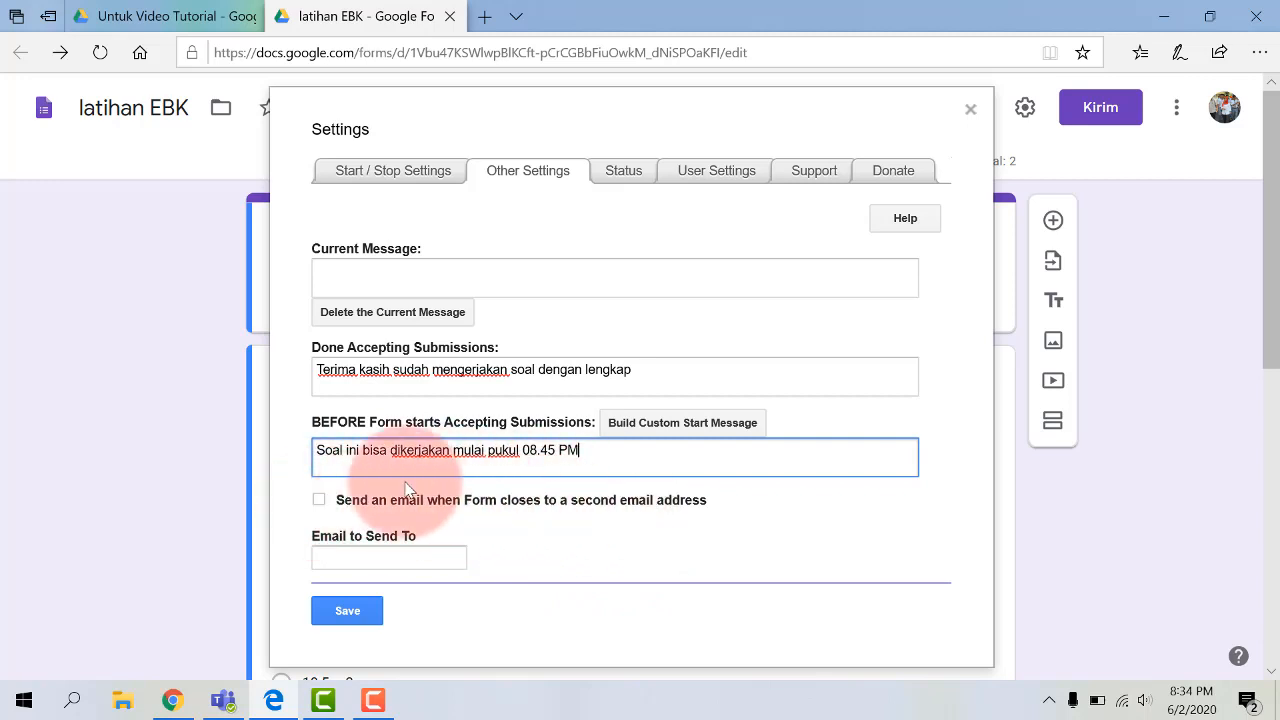
# Enable sending an email to a second address when the form closes, and save the other settings
pyautogui.click(318, 498)
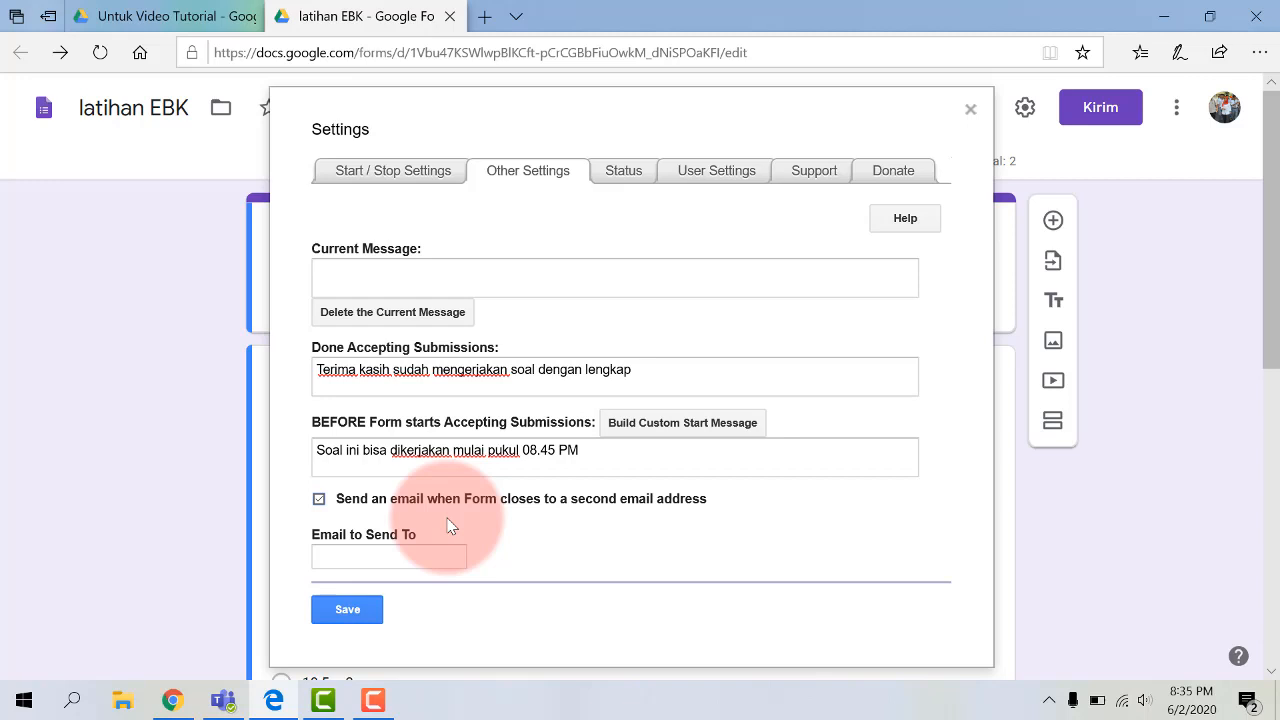
pyautogui.scroll(-2, 622, 380)
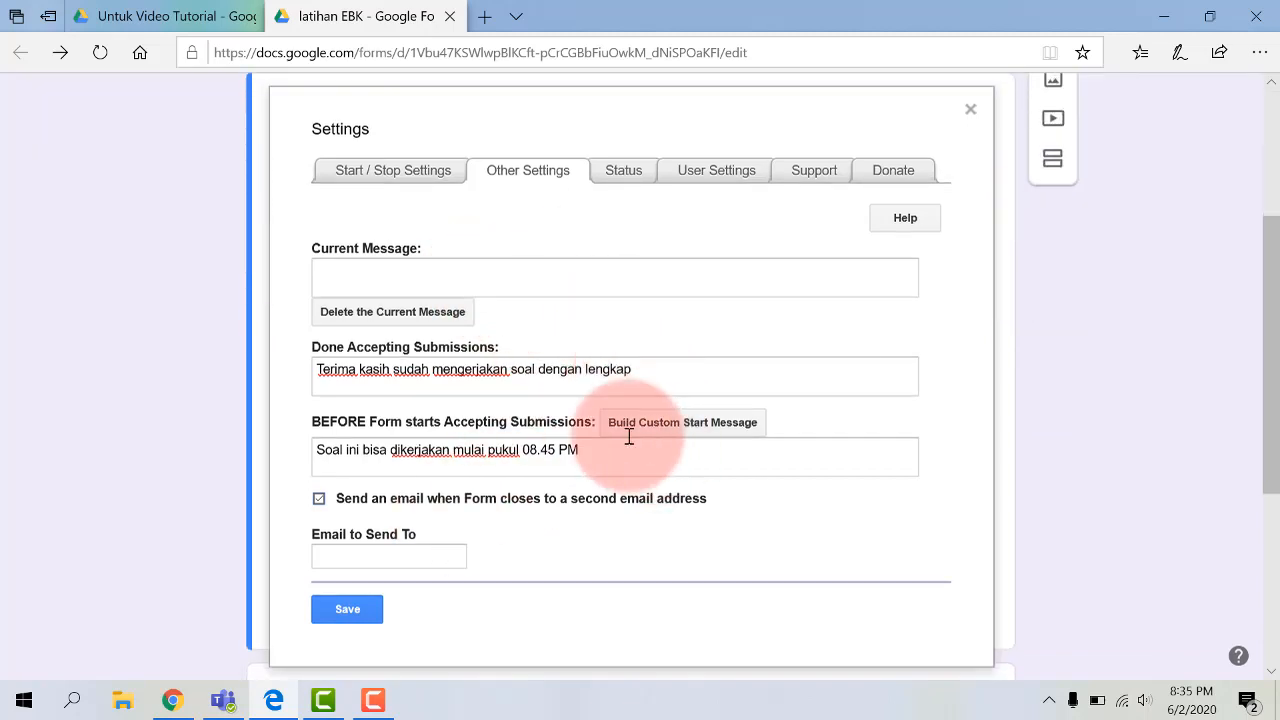
pyautogui.scroll(1, 622, 438)
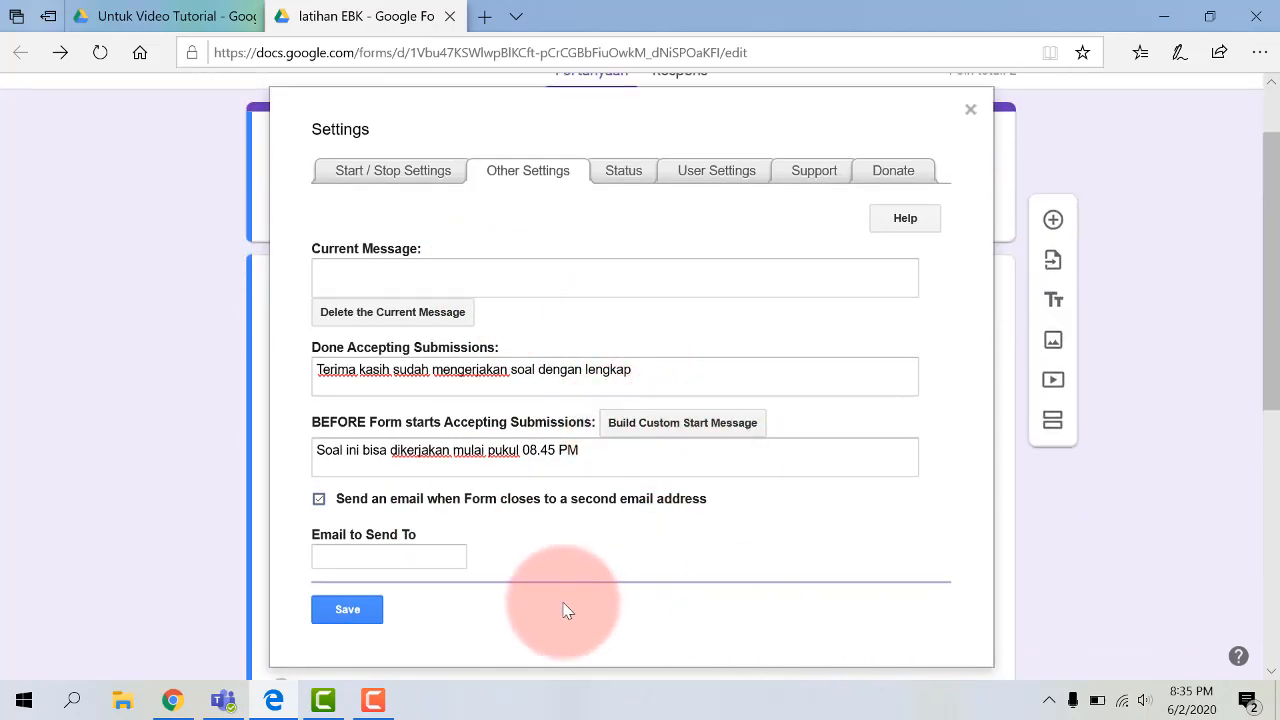
pyautogui.click(364, 618)
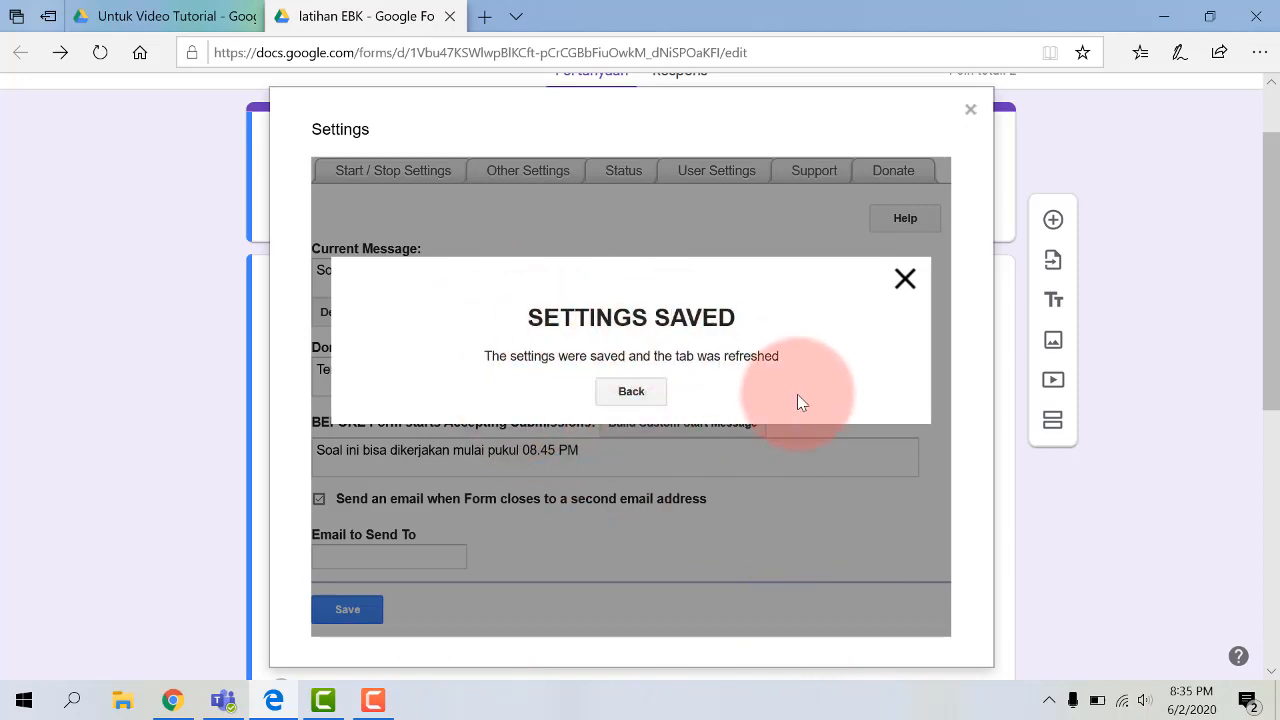
pyautogui.click(906, 281)
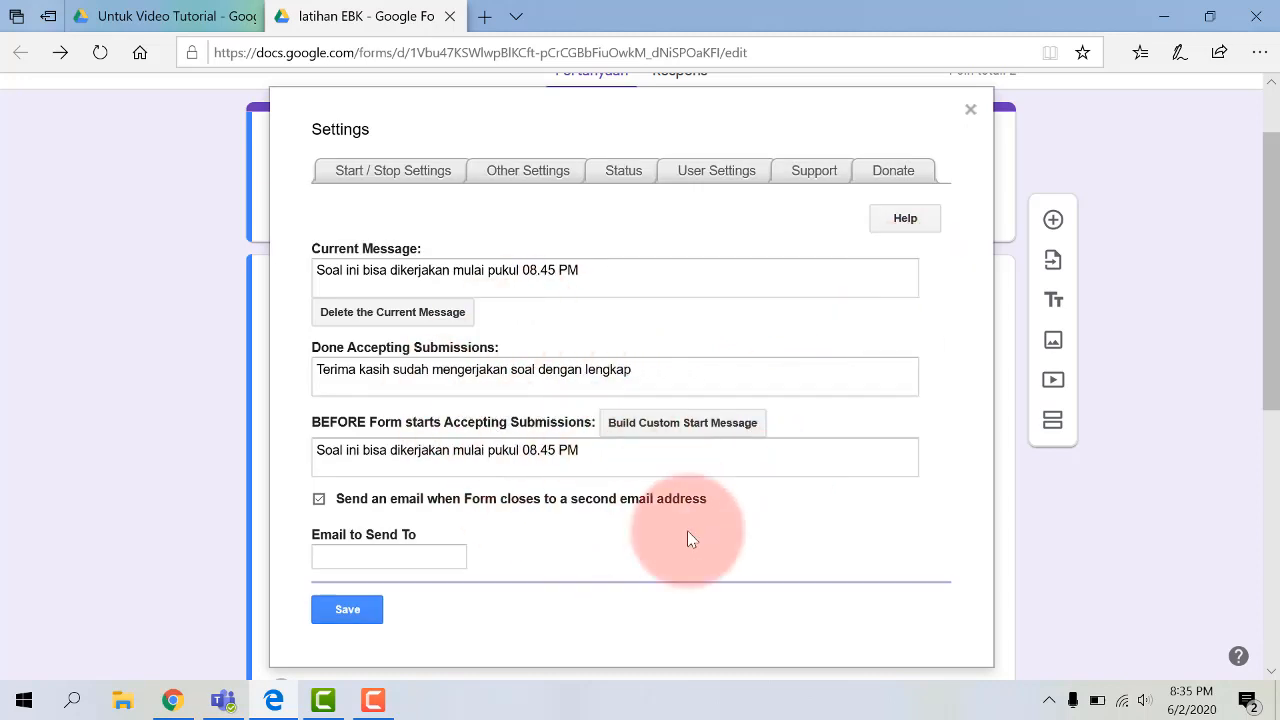
pyautogui.scroll(-2, 450, 610)
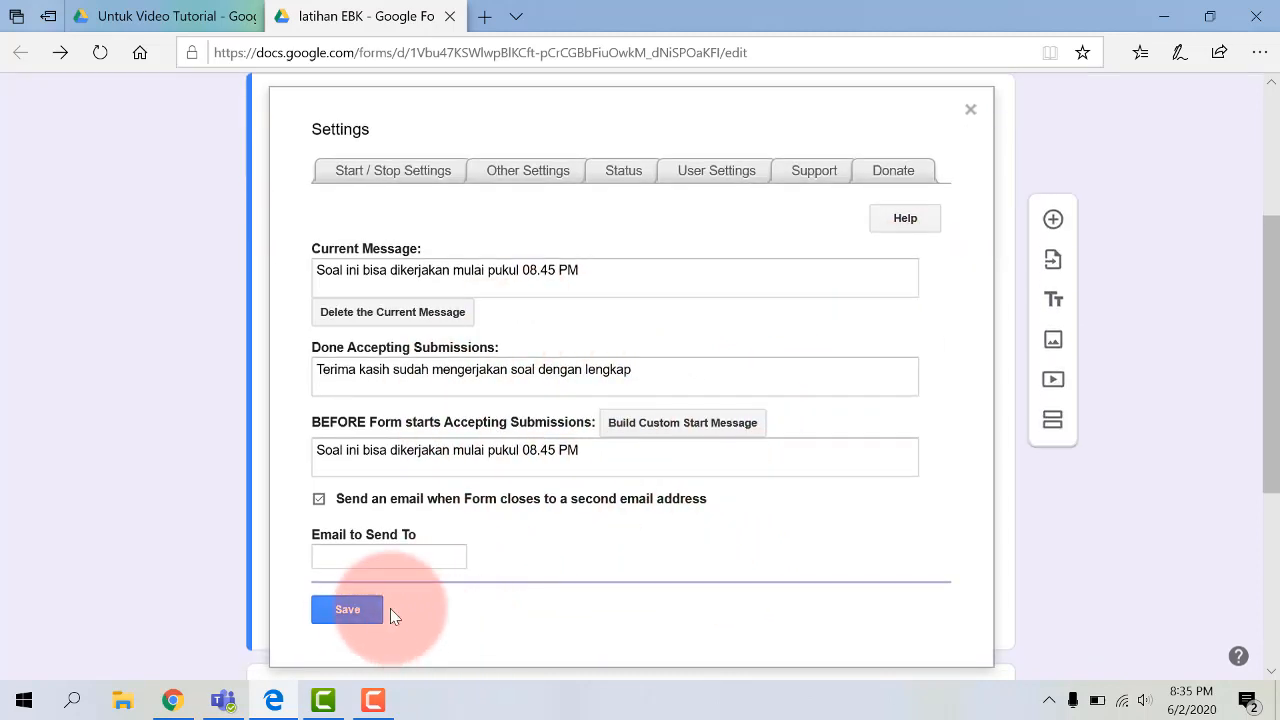
pyautogui.click(362, 610)
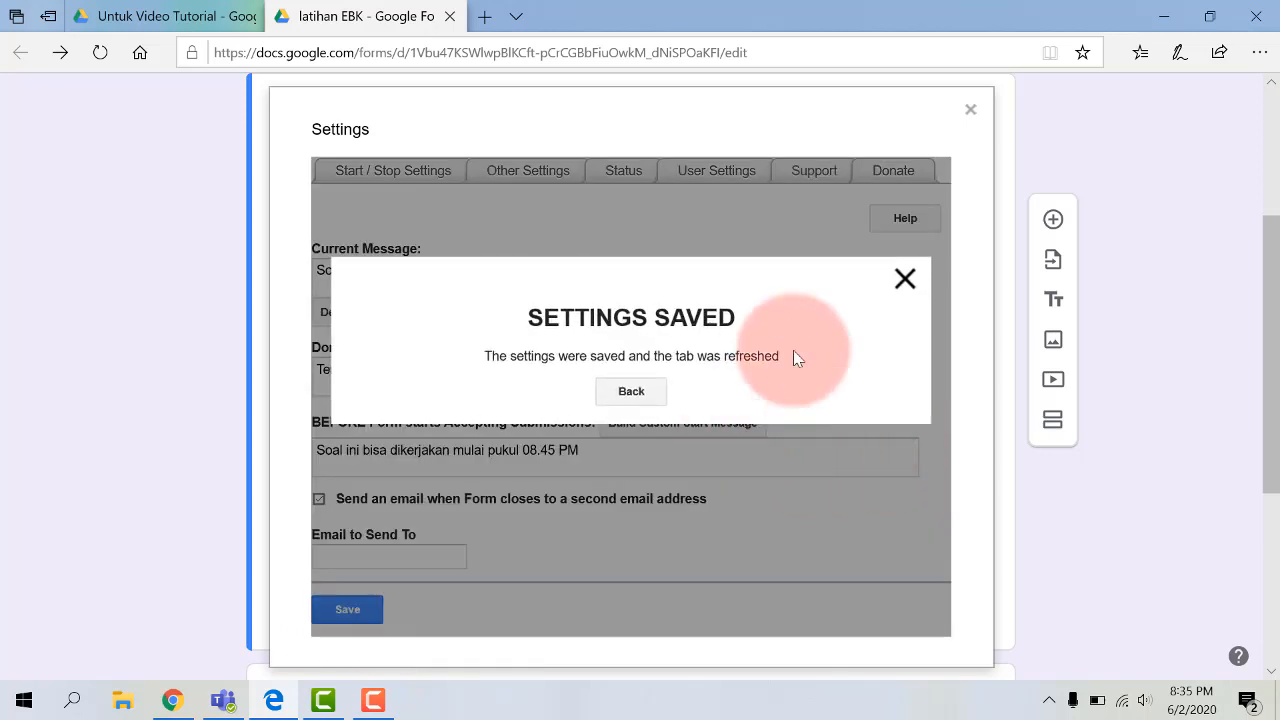
pyautogui.click(903, 279)
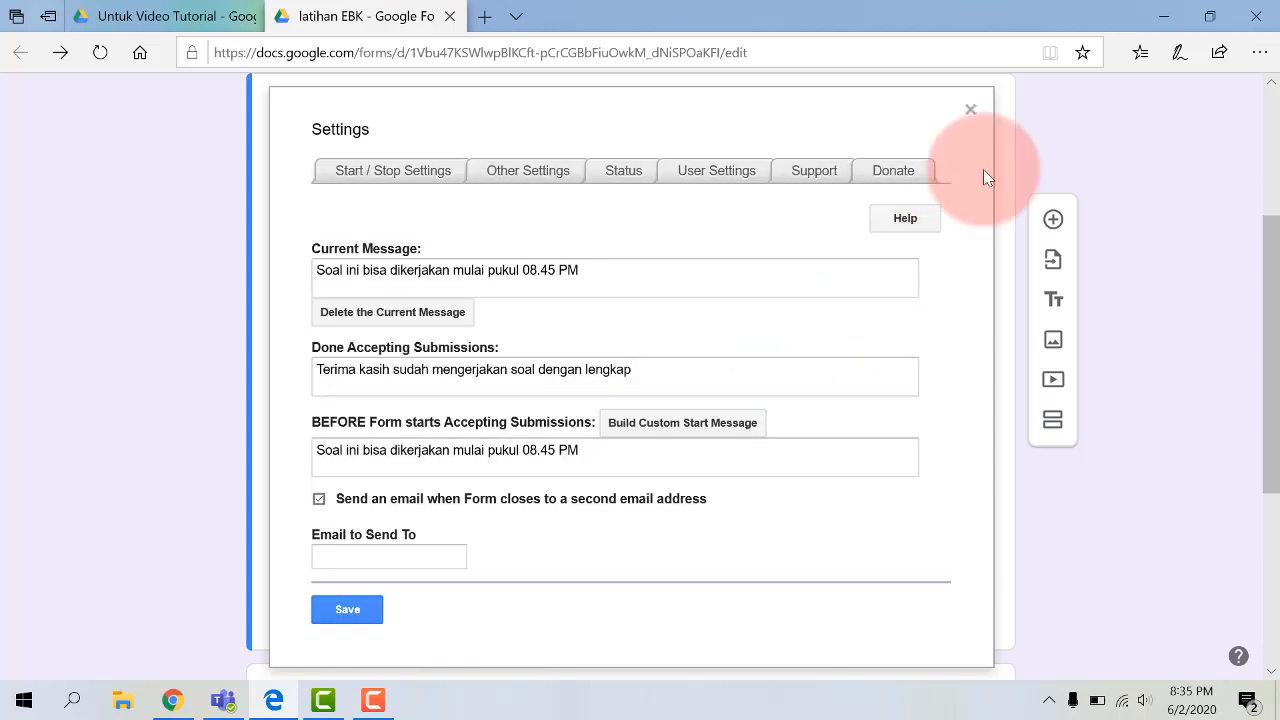
# Close the add-on settings and preview the form to check its message before the start time, returning to the editor
pyautogui.click(970, 111)
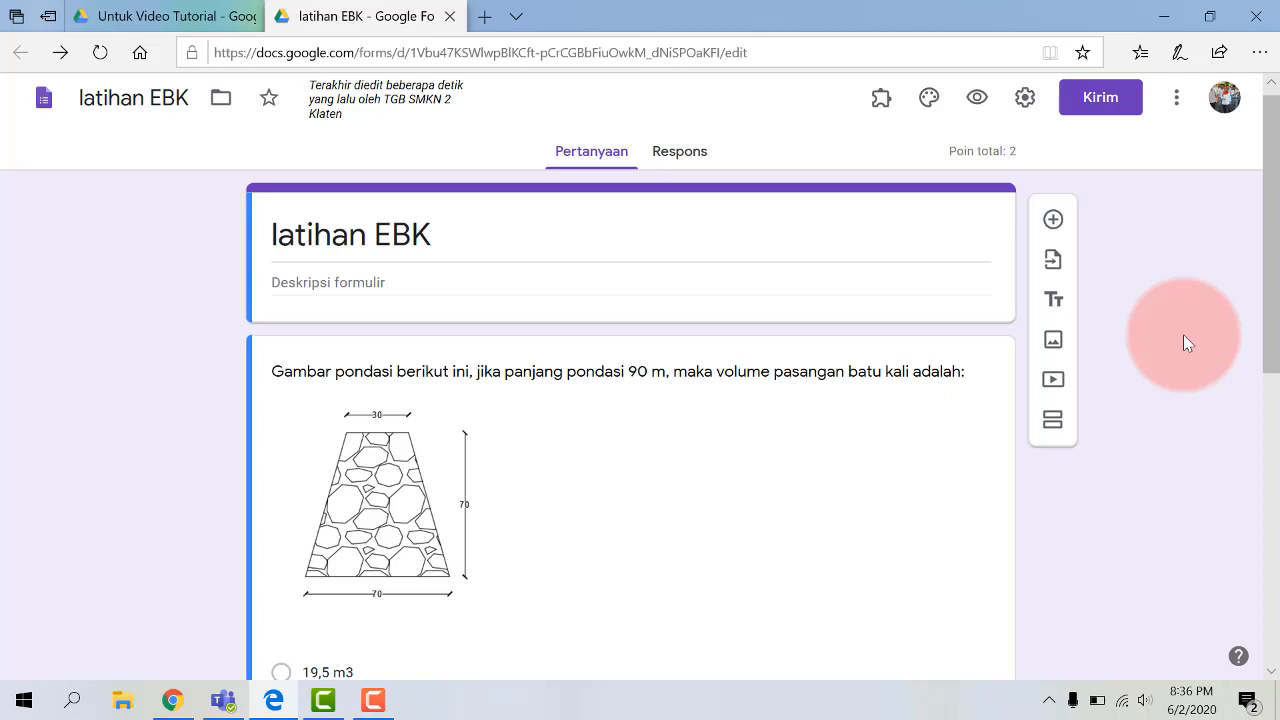
pyautogui.click(973, 99)
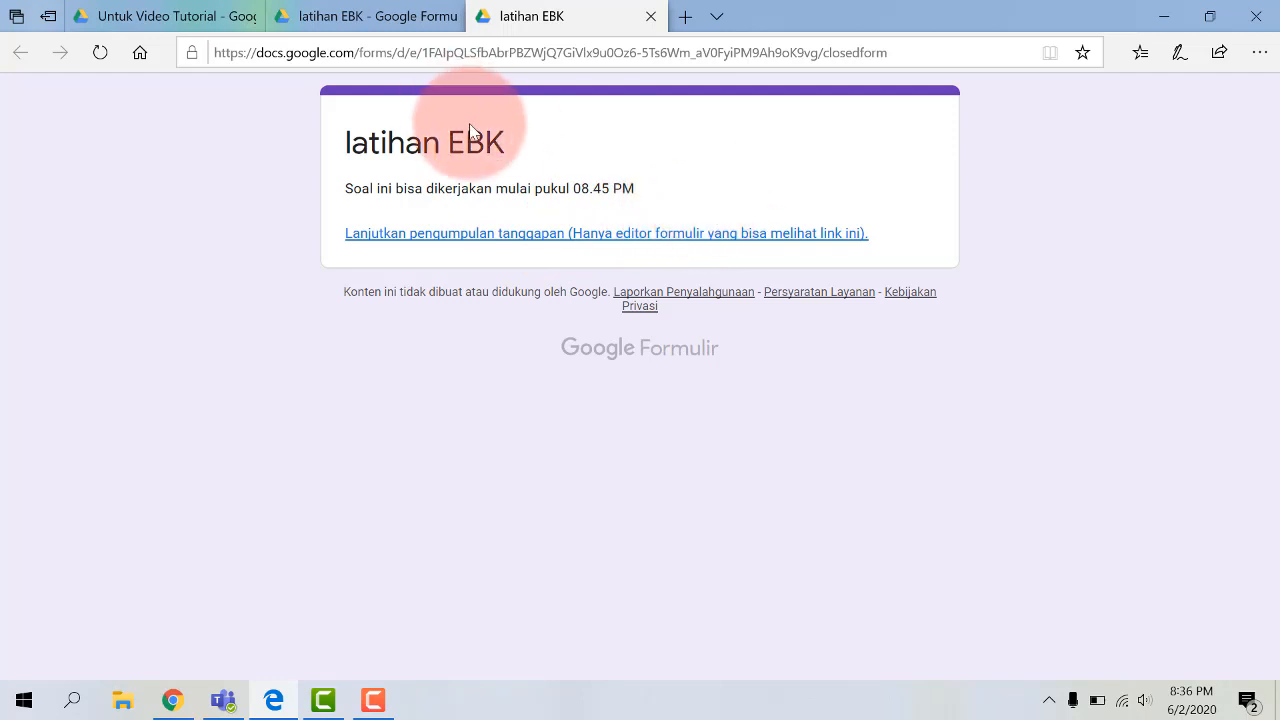
pyautogui.click(651, 17)
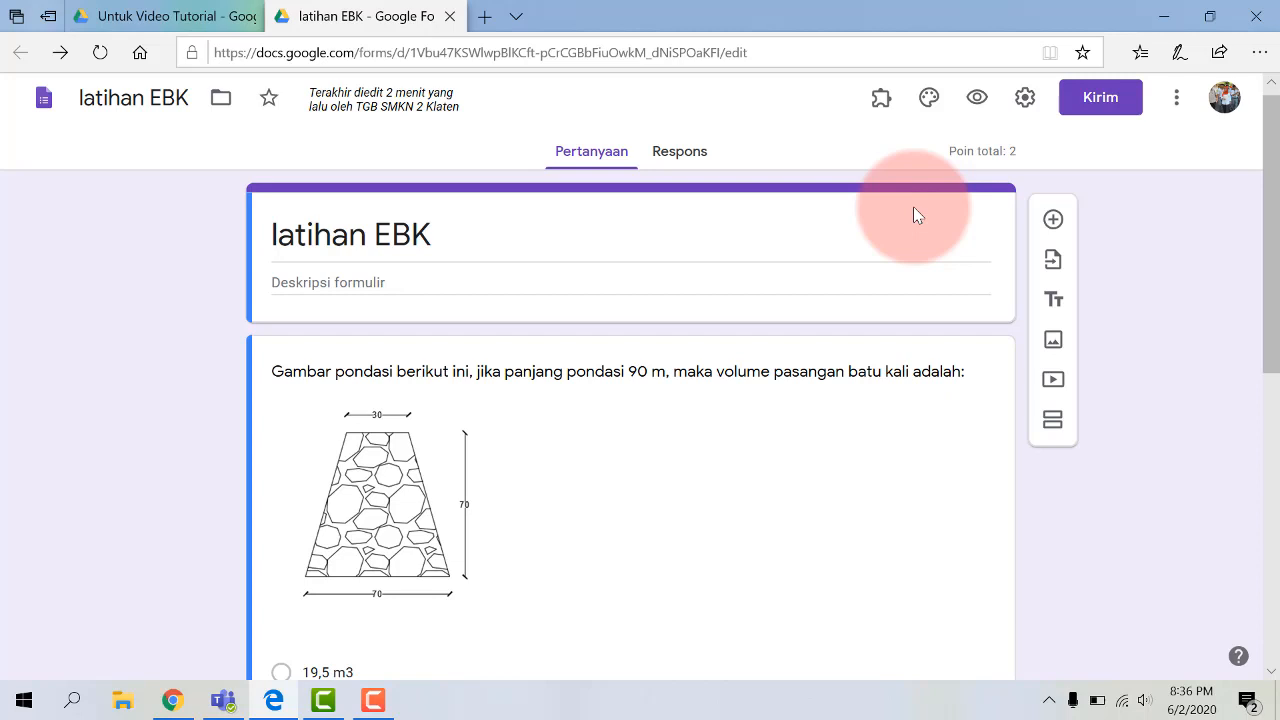
# Open the limit settings of the formLimiter add-on for the form
pyautogui.click(881, 105)
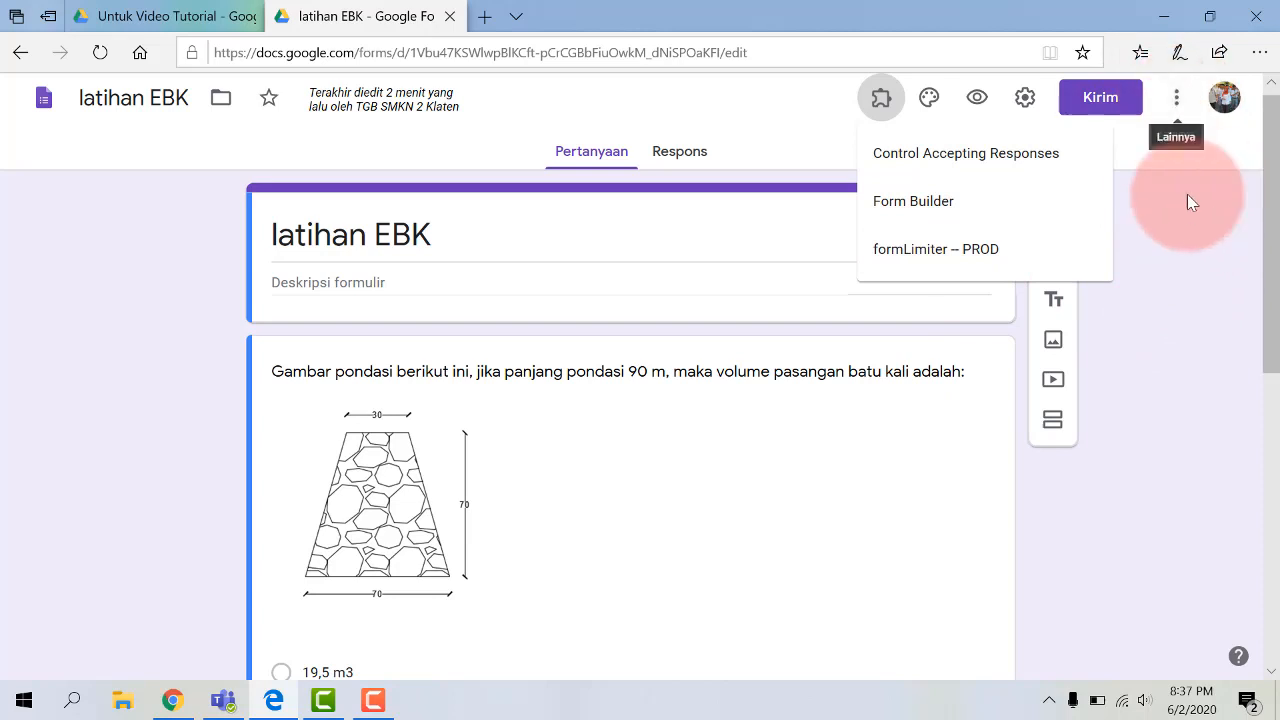
pyautogui.click(915, 258)
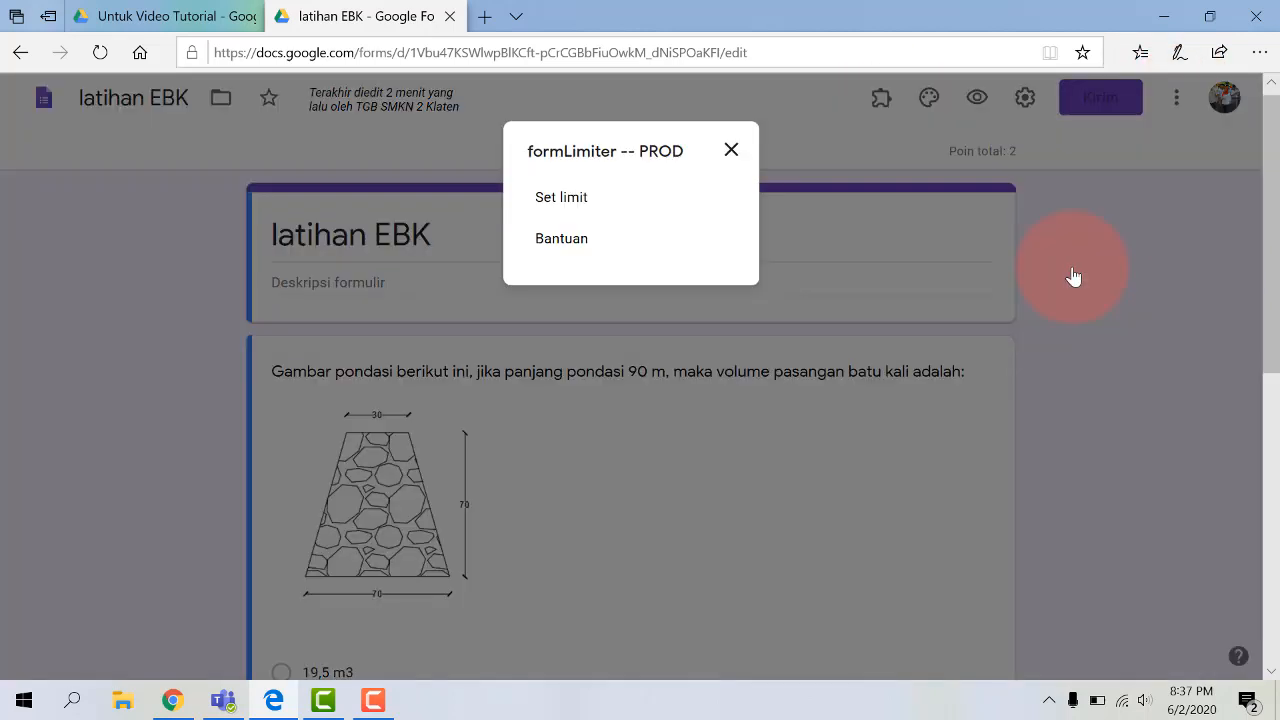
pyautogui.click(561, 199)
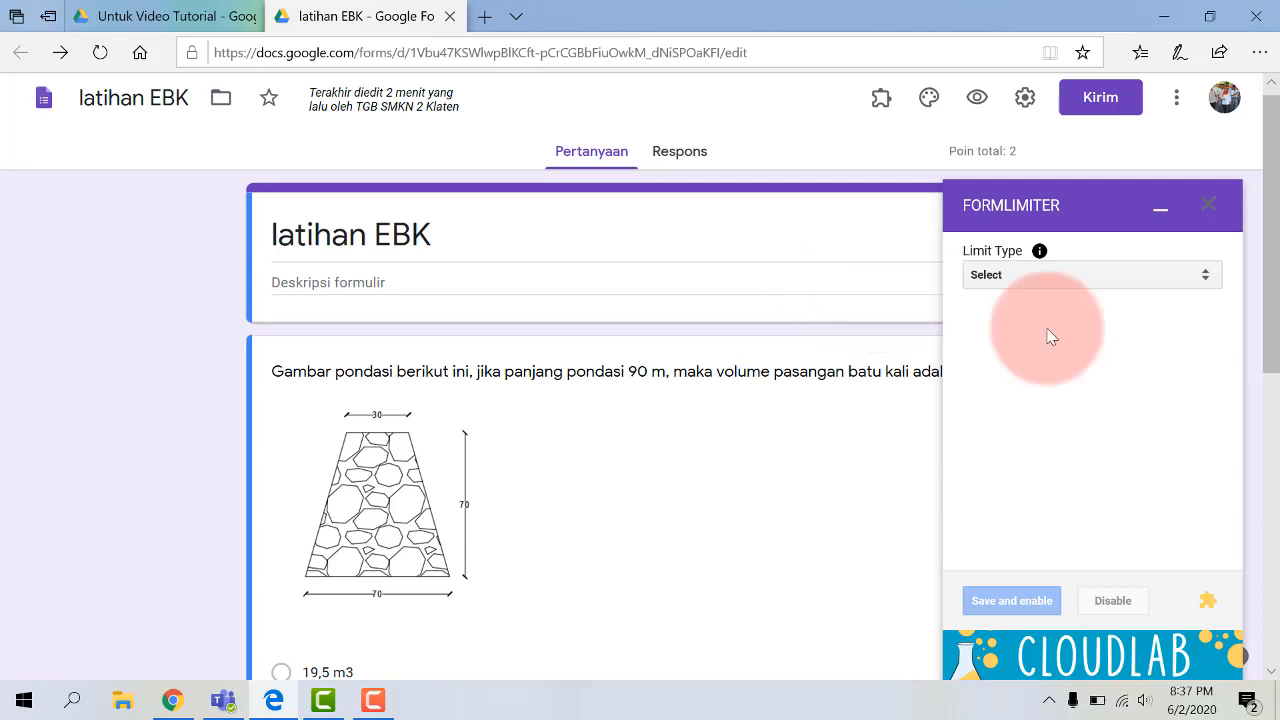
# Limit the form by number of form responses, stopping when responses are greater than 5
pyautogui.click(1204, 278)
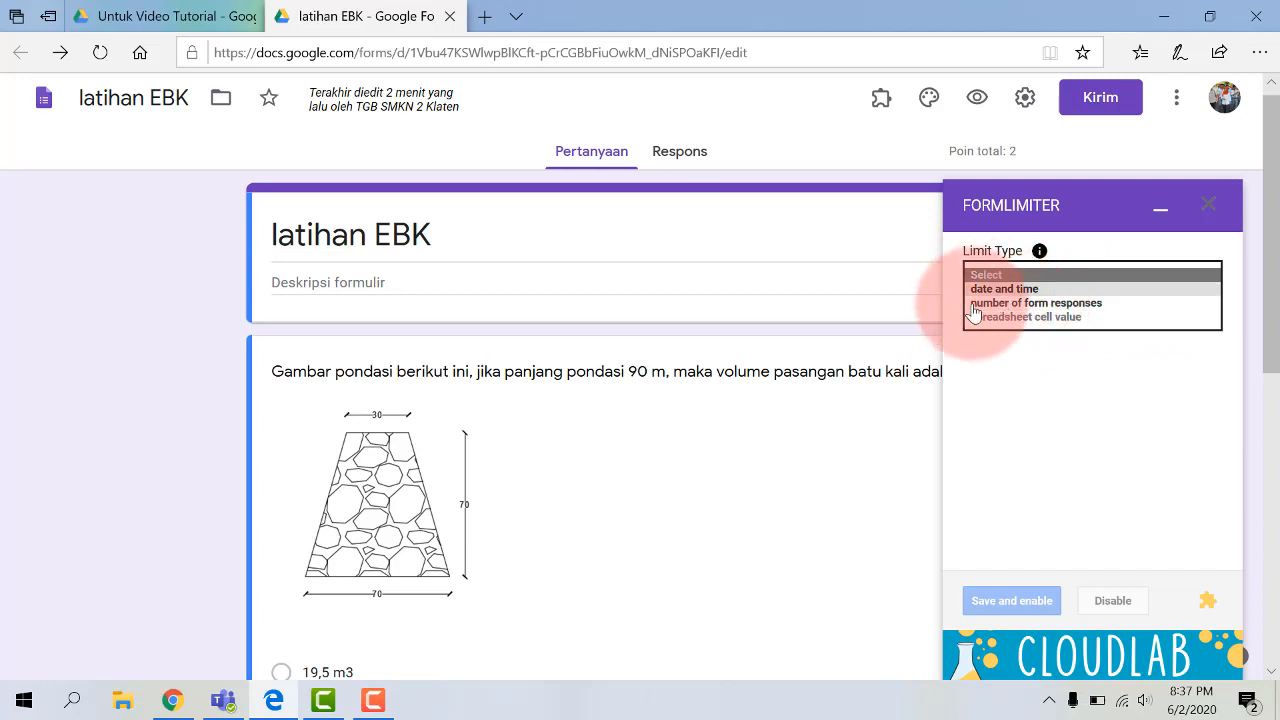
pyautogui.click(1035, 304)
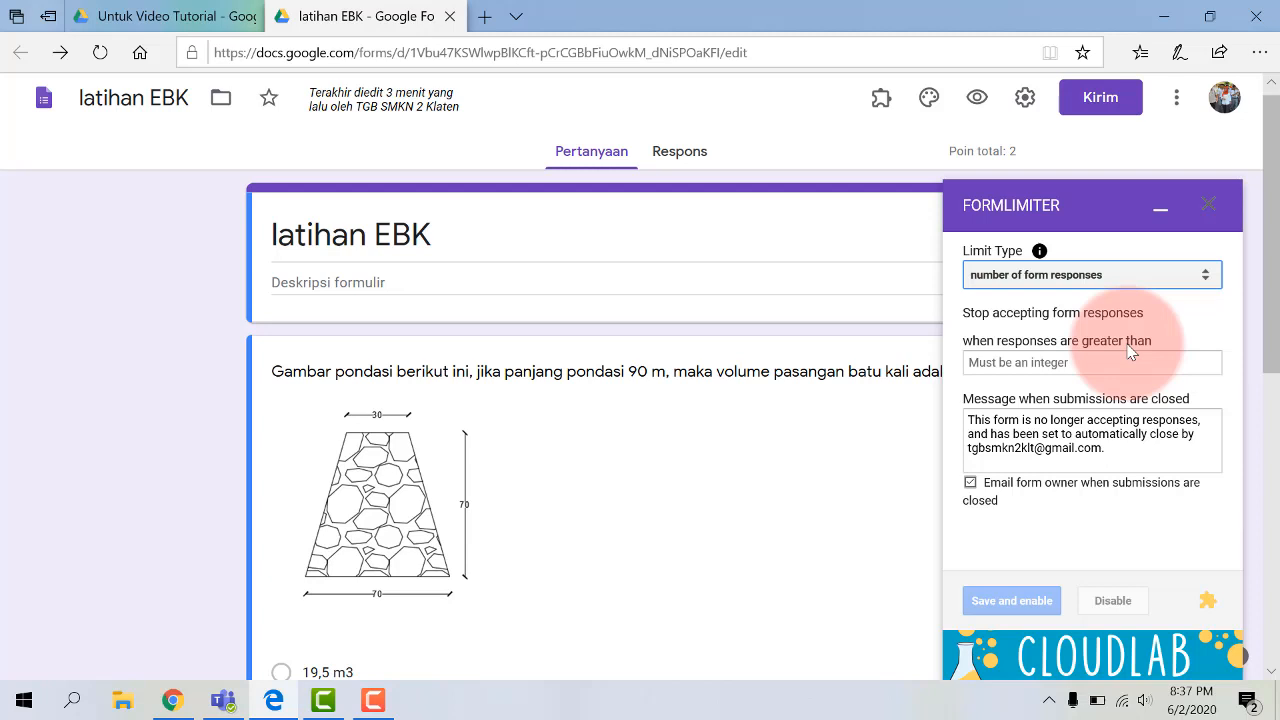
pyautogui.click(1016, 364)
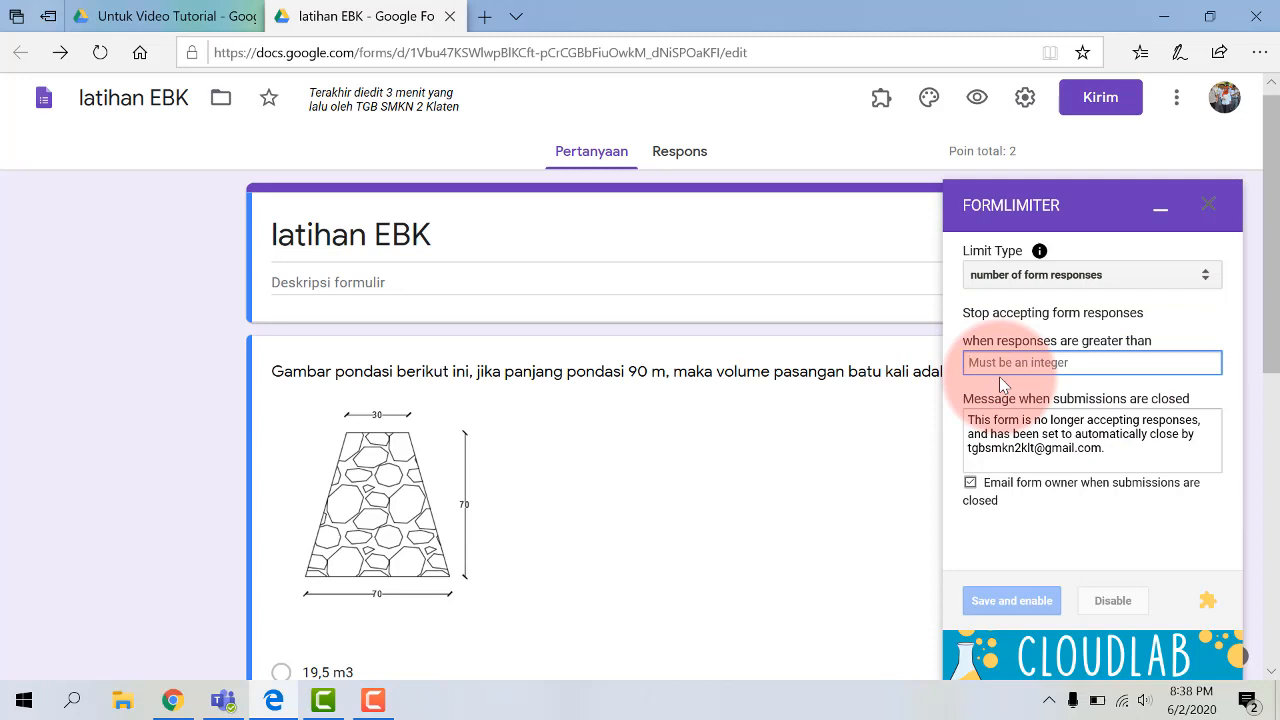
pyautogui.write('5')
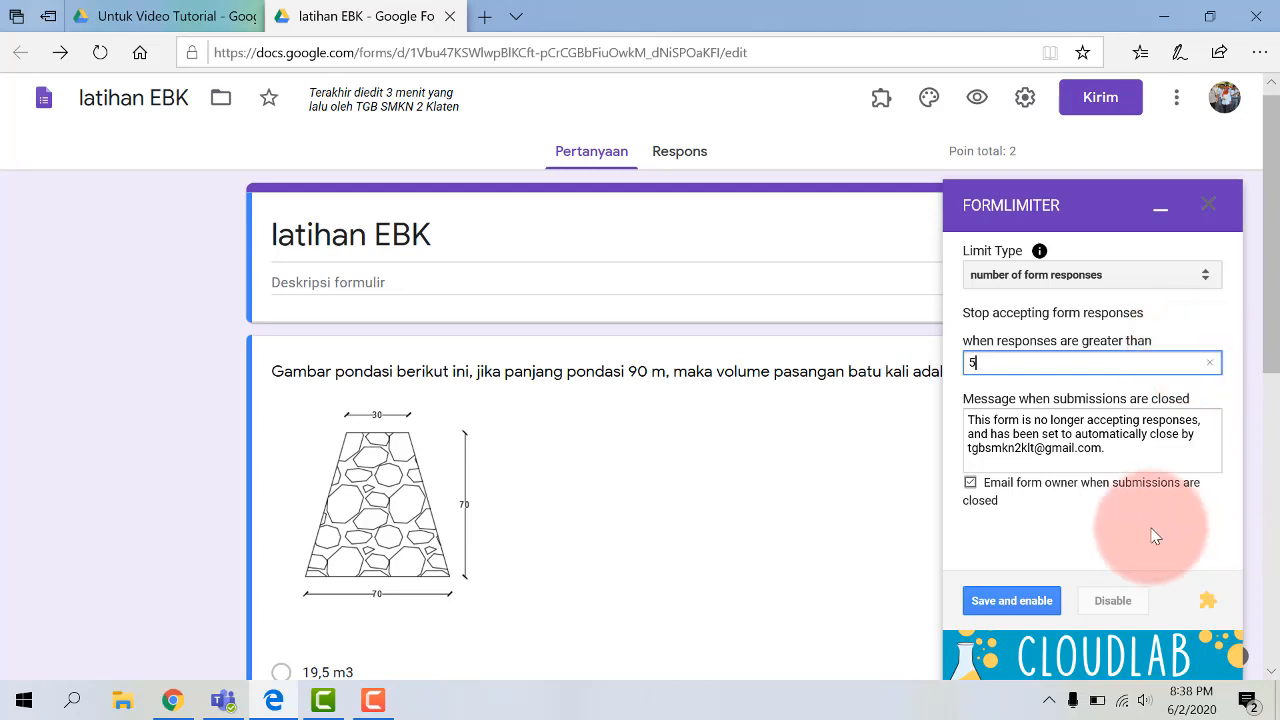
# Replace the closed-submissions message with "Jumlah siswa yang mengerjakan sudah memenuhi kuota. Untuk keterangan lebih lanjut hubungi guru pengampu"
pyautogui.click(1150, 434)
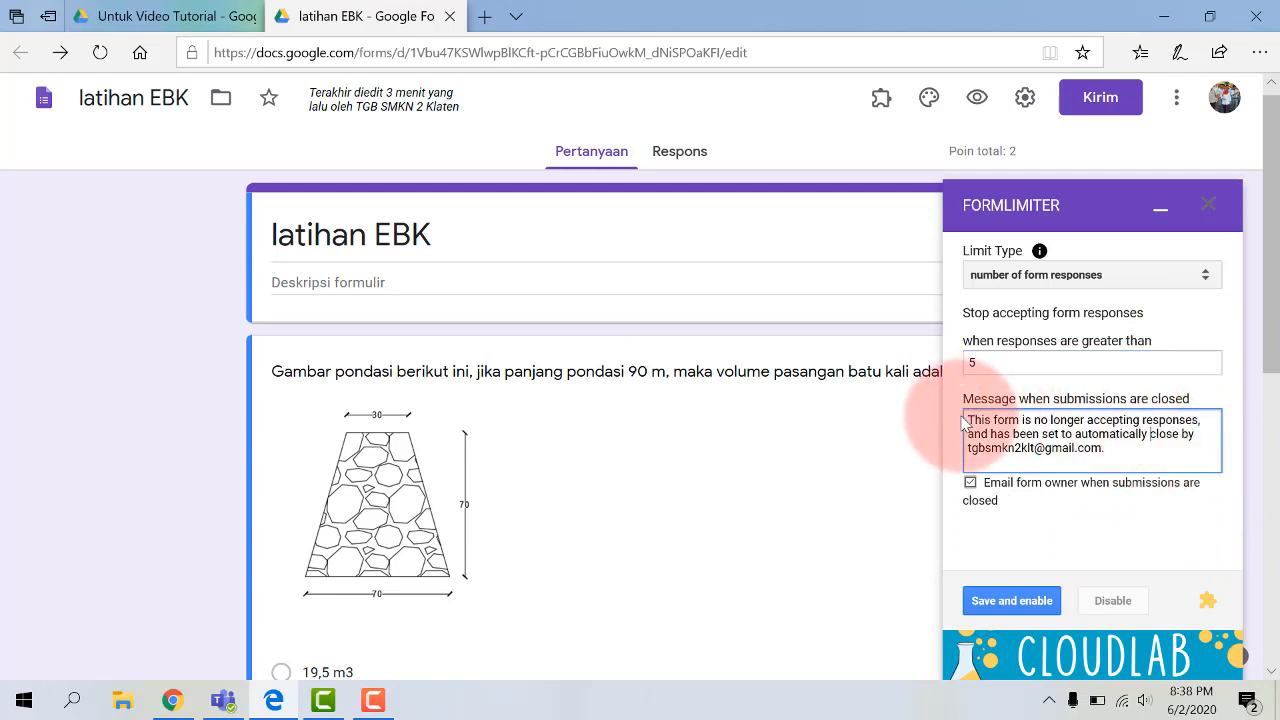
pyautogui.moveTo(965, 420); pyautogui.dragTo(1115, 463)
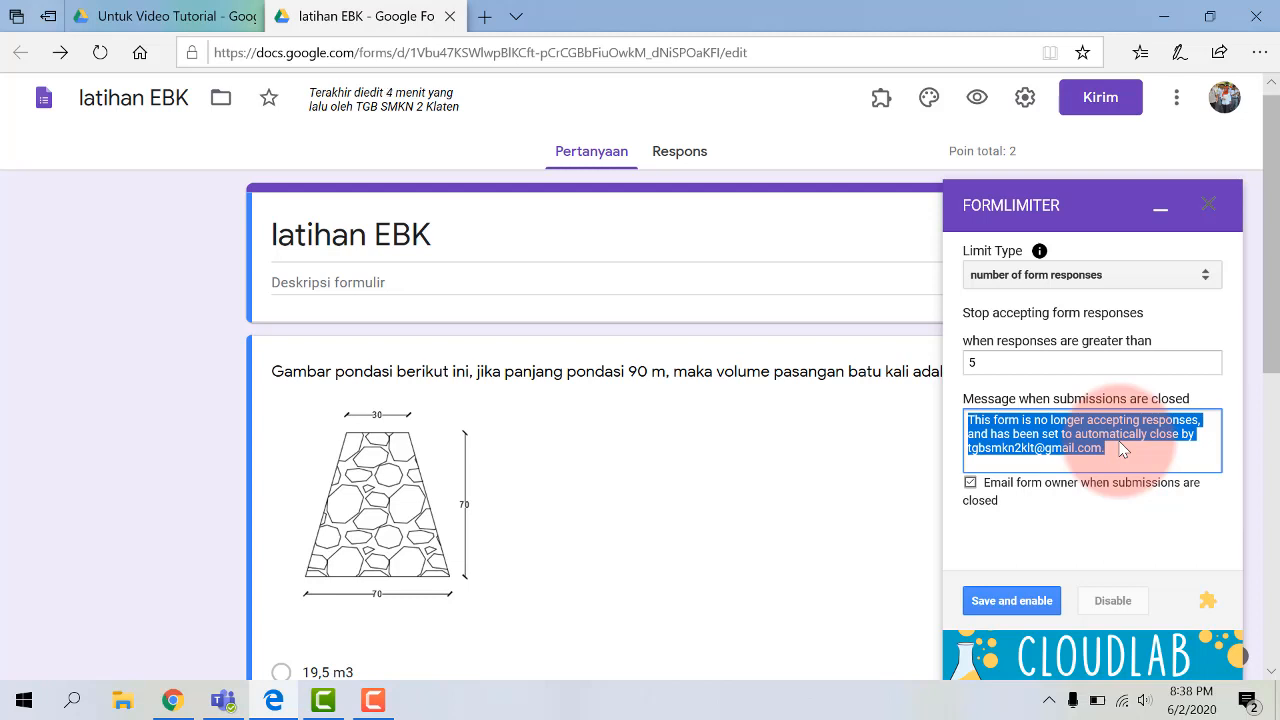
pyautogui.write('S')
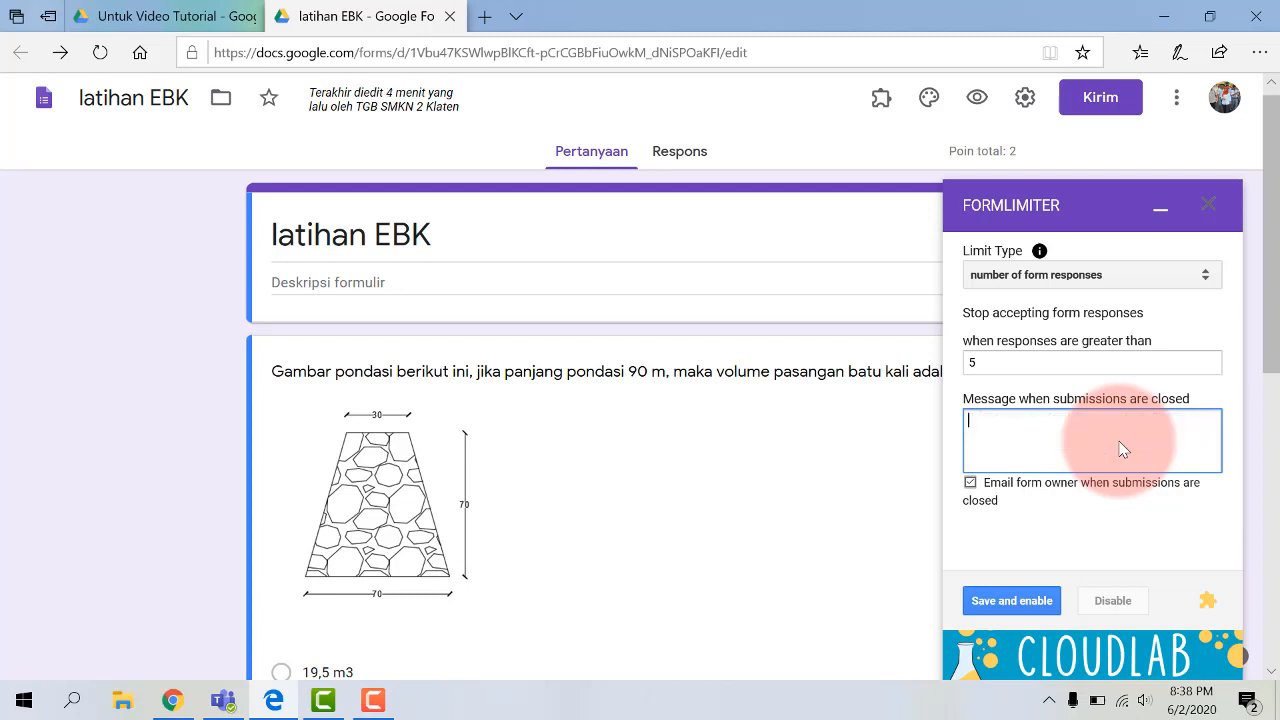
pyautogui.write('umlah siswa ya')
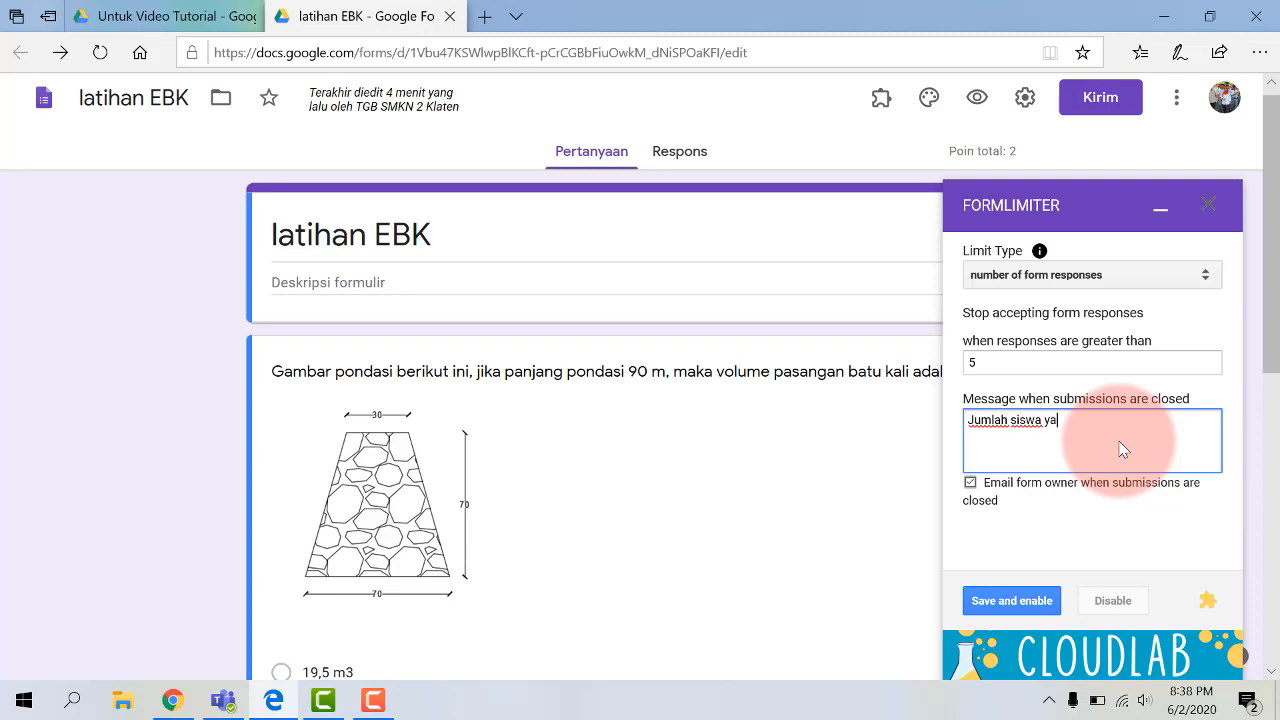
pyautogui.write('ng mengerjakan sudah')
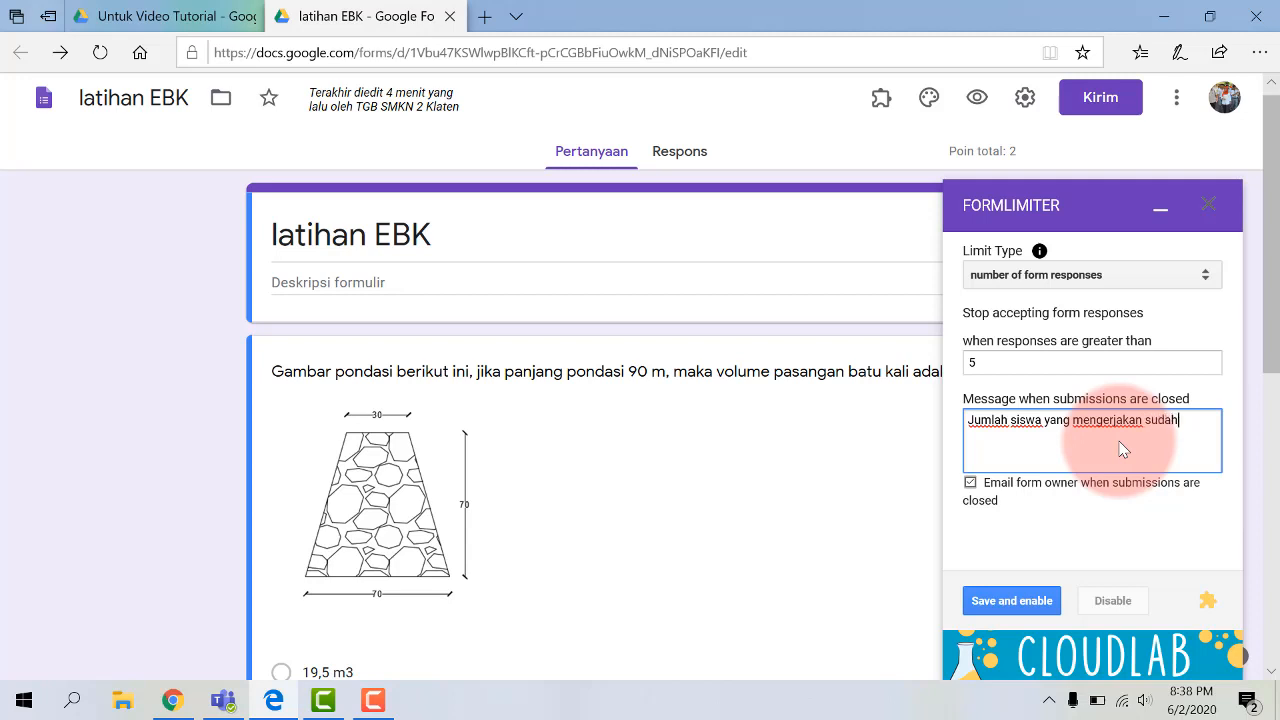
pyautogui.write(' memenuhi kuota')
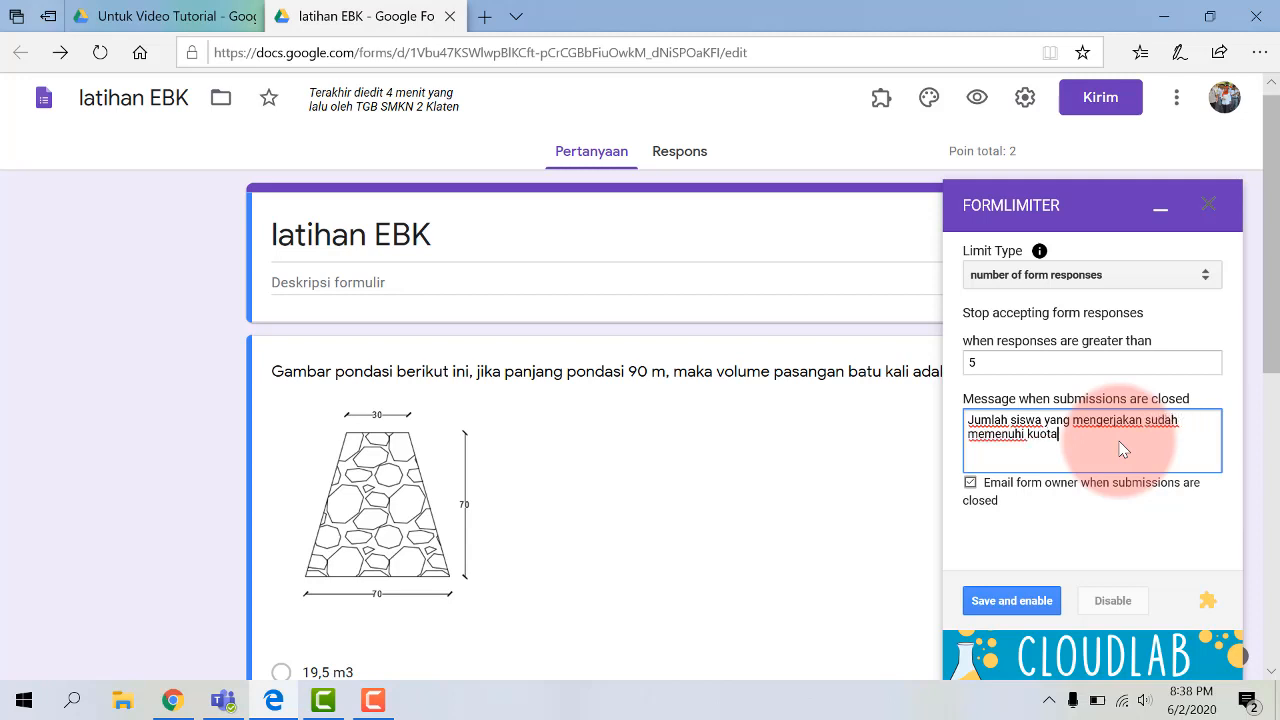
pyautogui.write('.  Untuk keterangan lebih lanju')
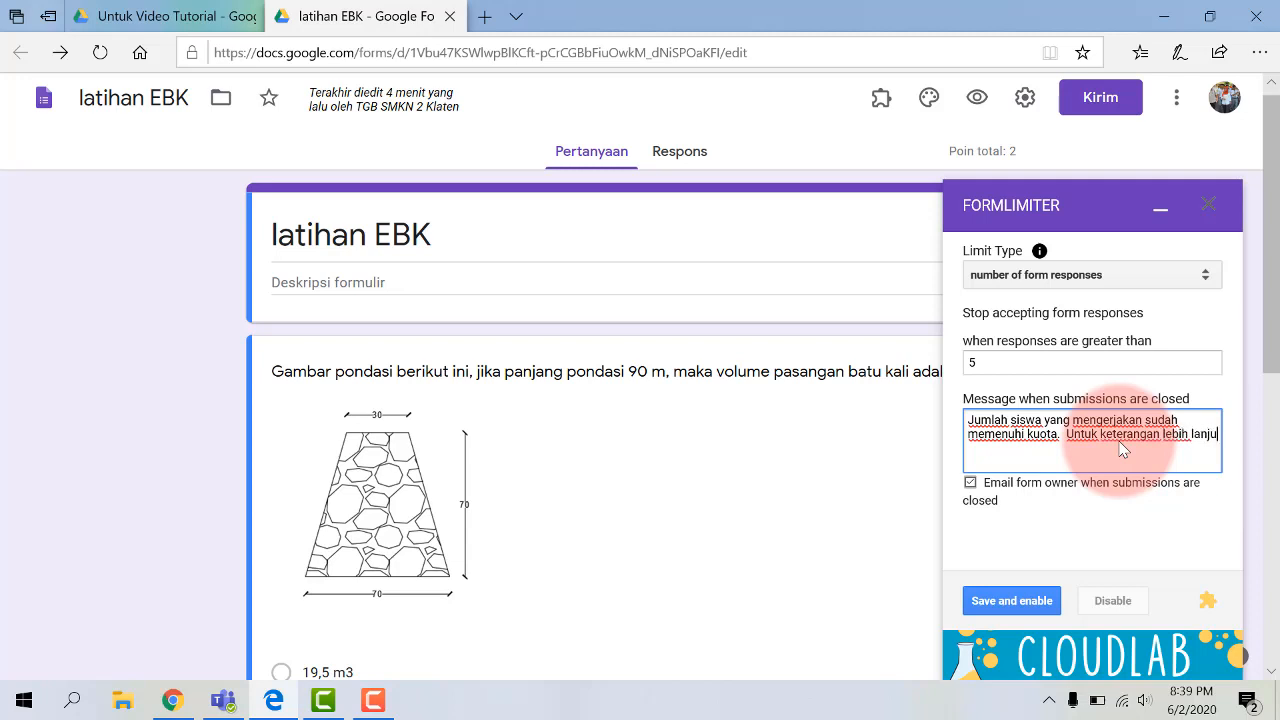
pyautogui.write('t hubung')
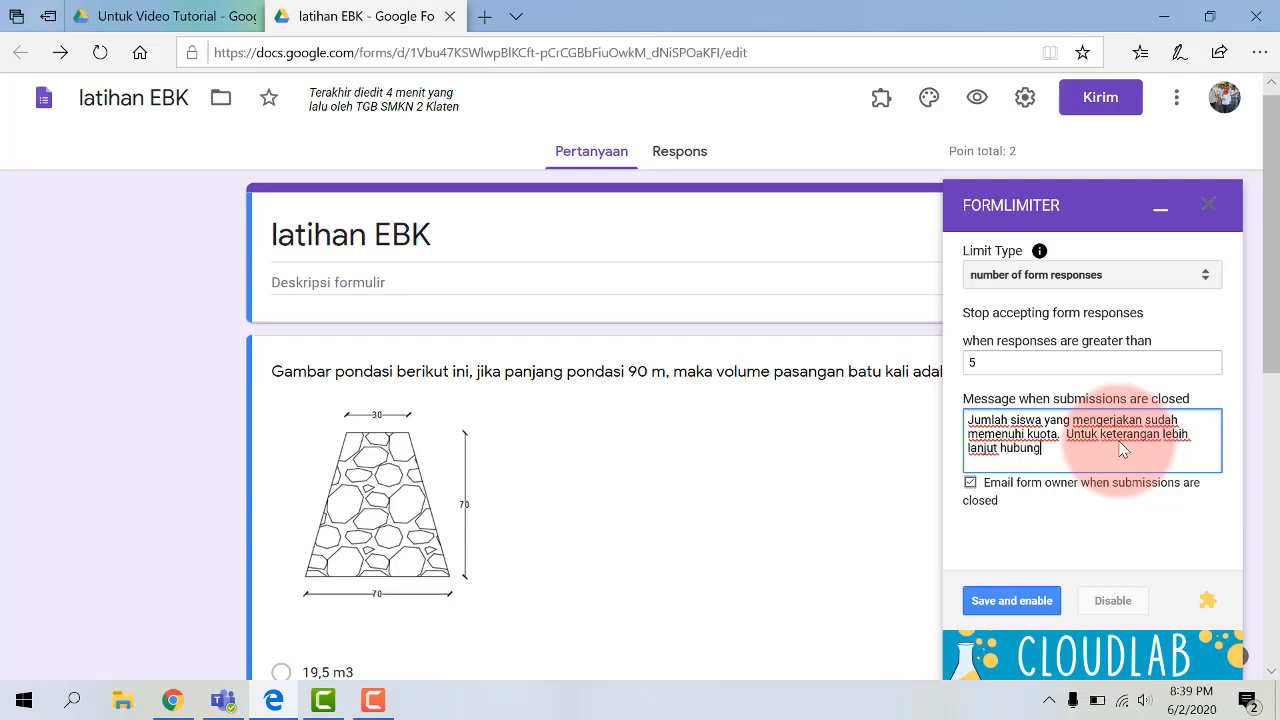
pyautogui.write('i guru pengampu')
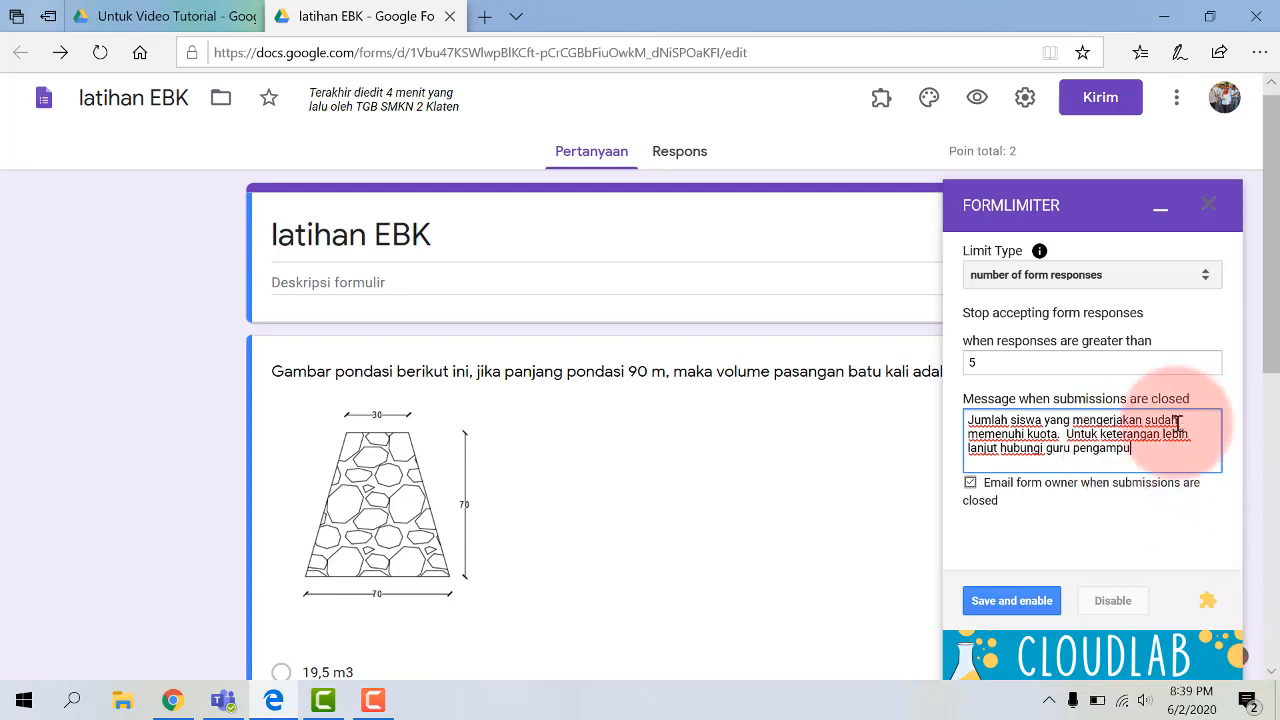
pyautogui.click(971, 483)
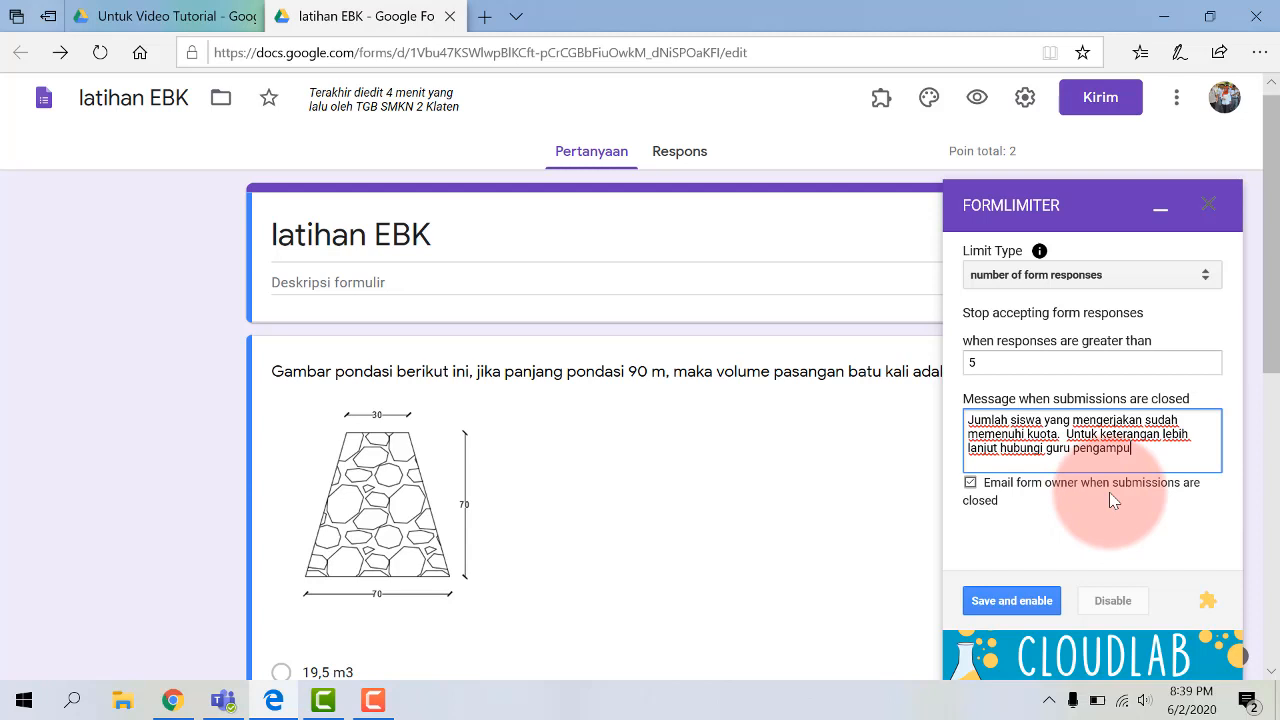
# Save and enable the response limit with the form owner emailed when submissions are closed, and close the add-on settings
pyautogui.click(970, 485)
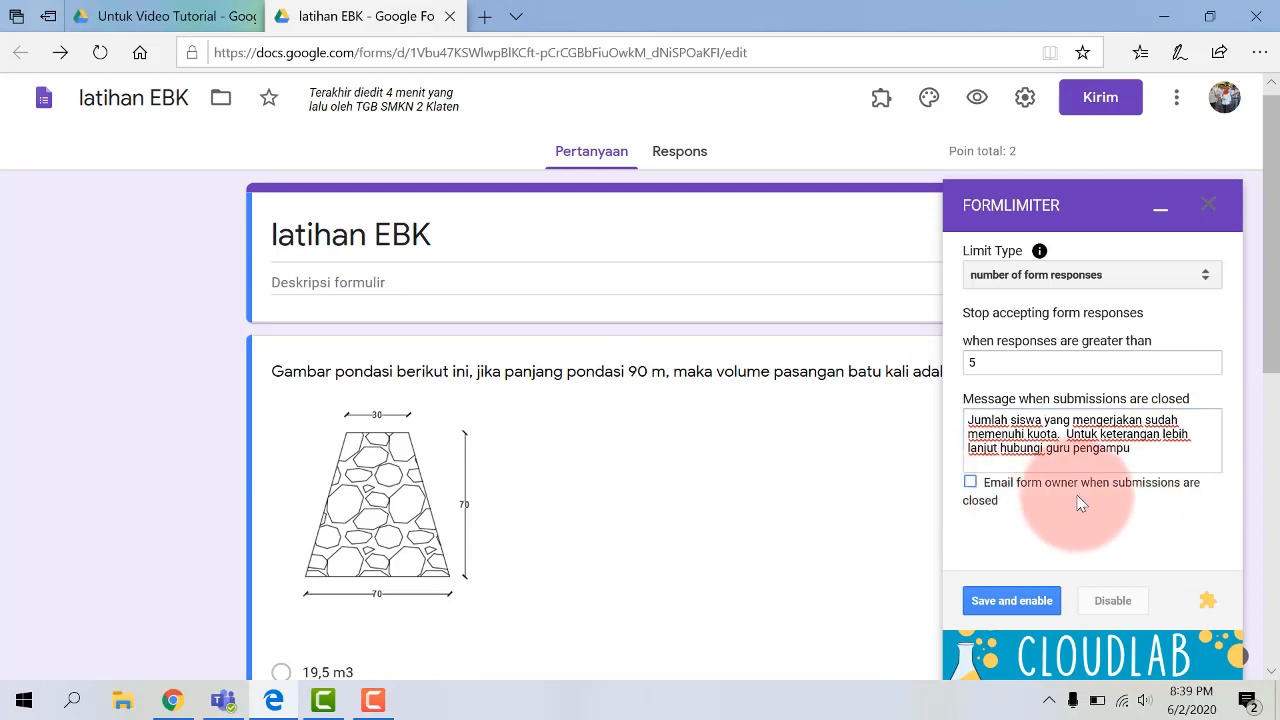
pyautogui.click(970, 482)
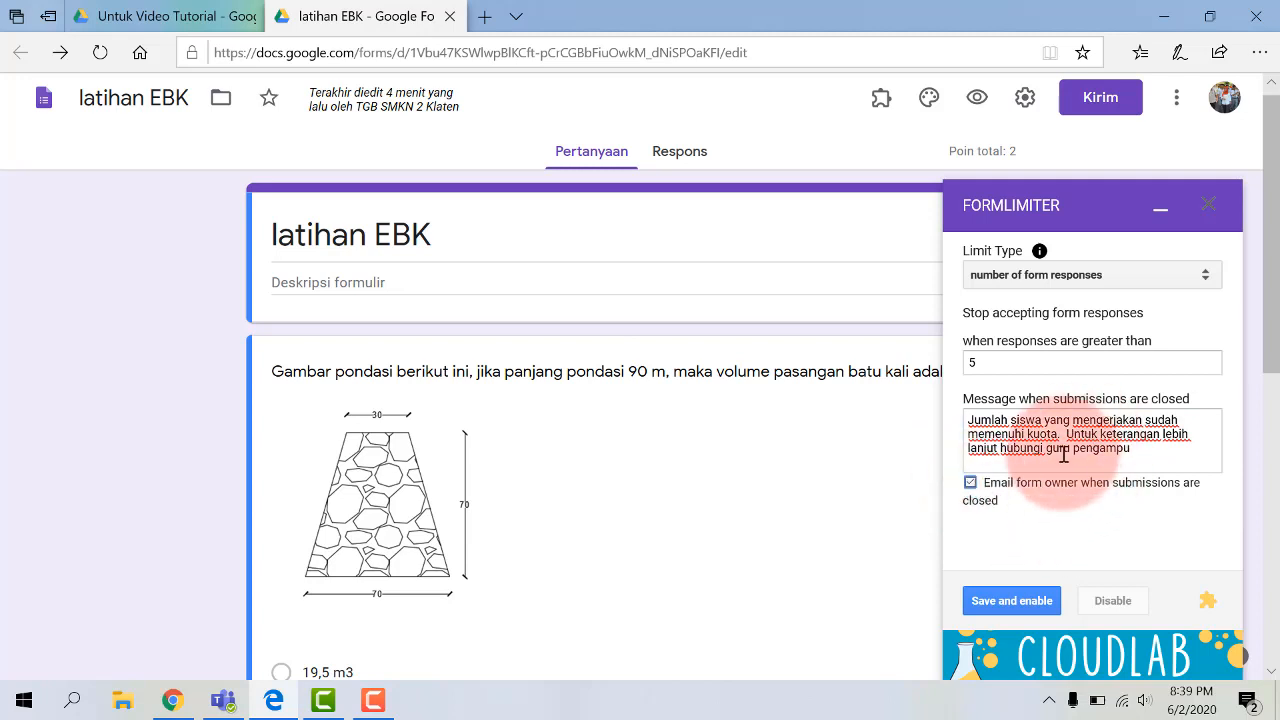
pyautogui.scroll(-1, 1082, 533)
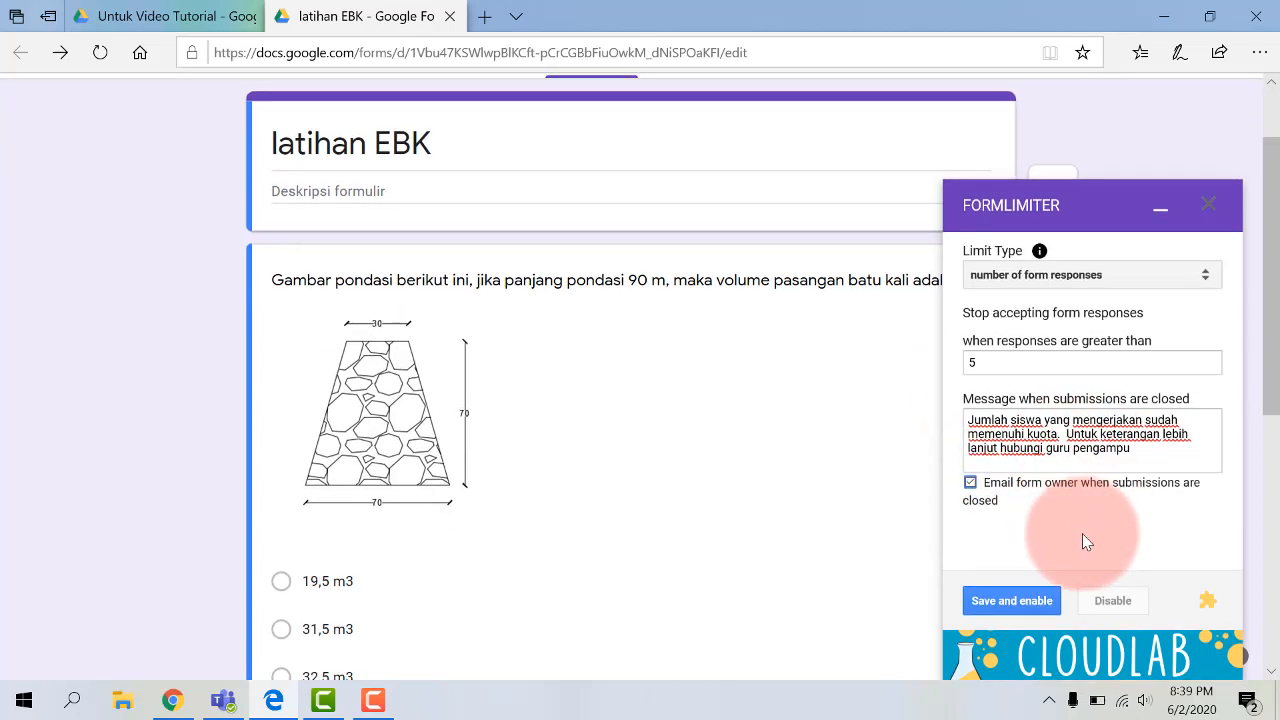
pyautogui.click(1010, 600)
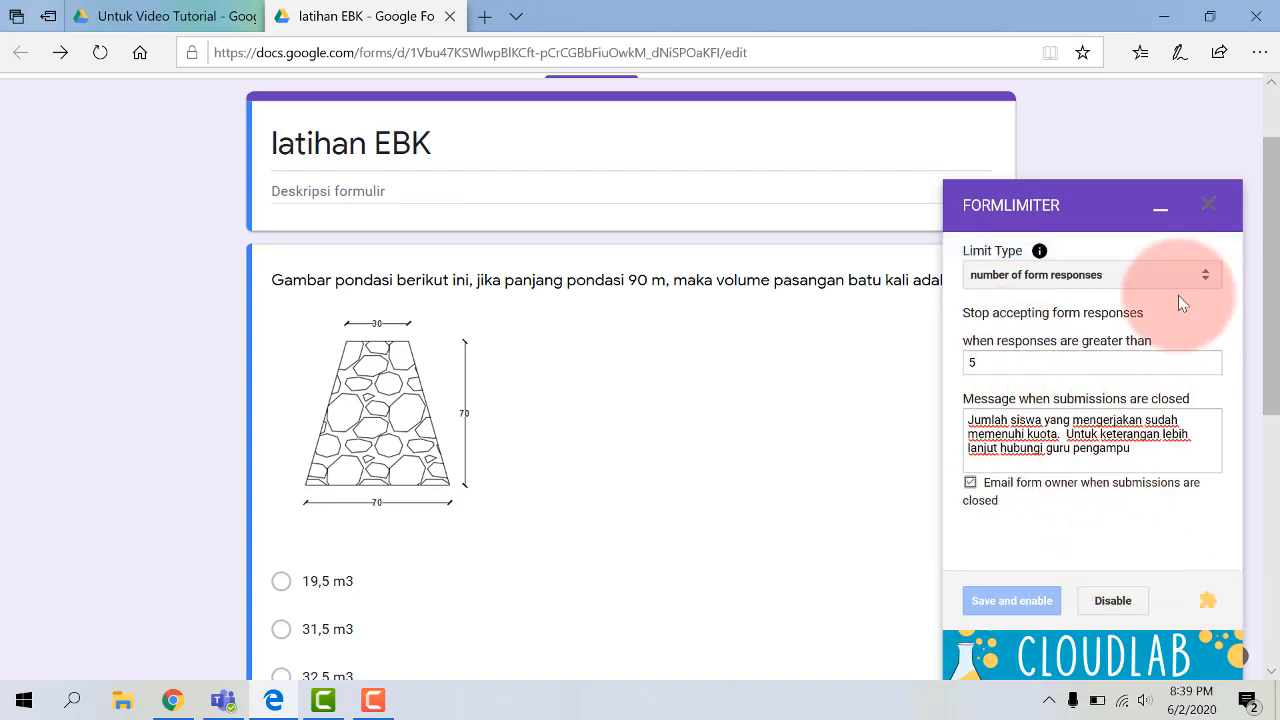
pyautogui.click(1210, 209)
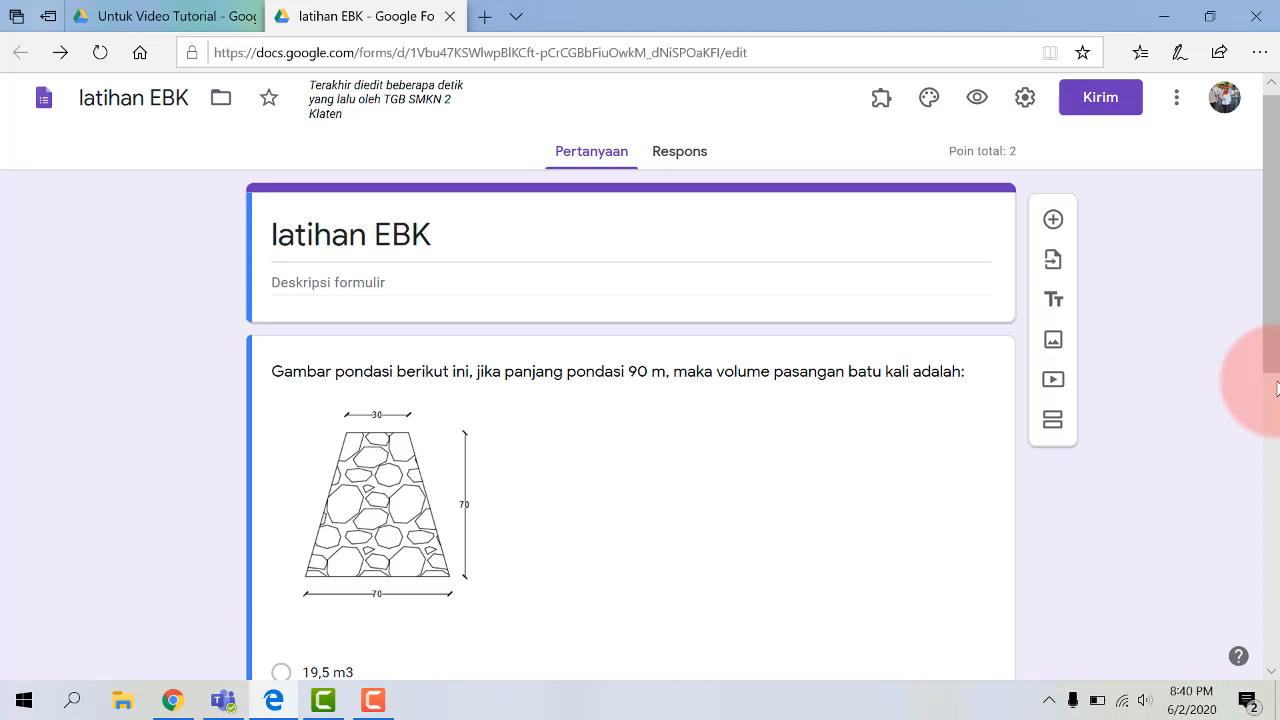
# Restrict respondents to one response each with "Batasi ke 1 tanggapan" in the form's general settings and save
pyautogui.click(1025, 100)
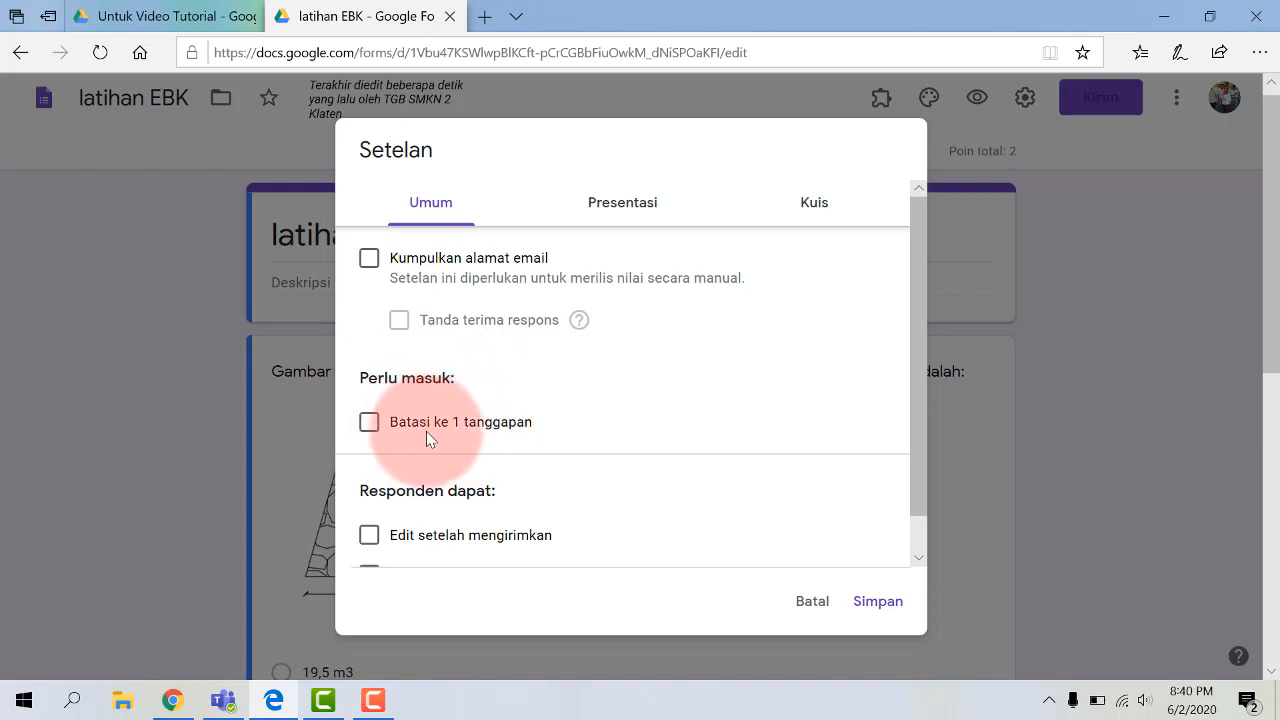
pyautogui.click(369, 421)
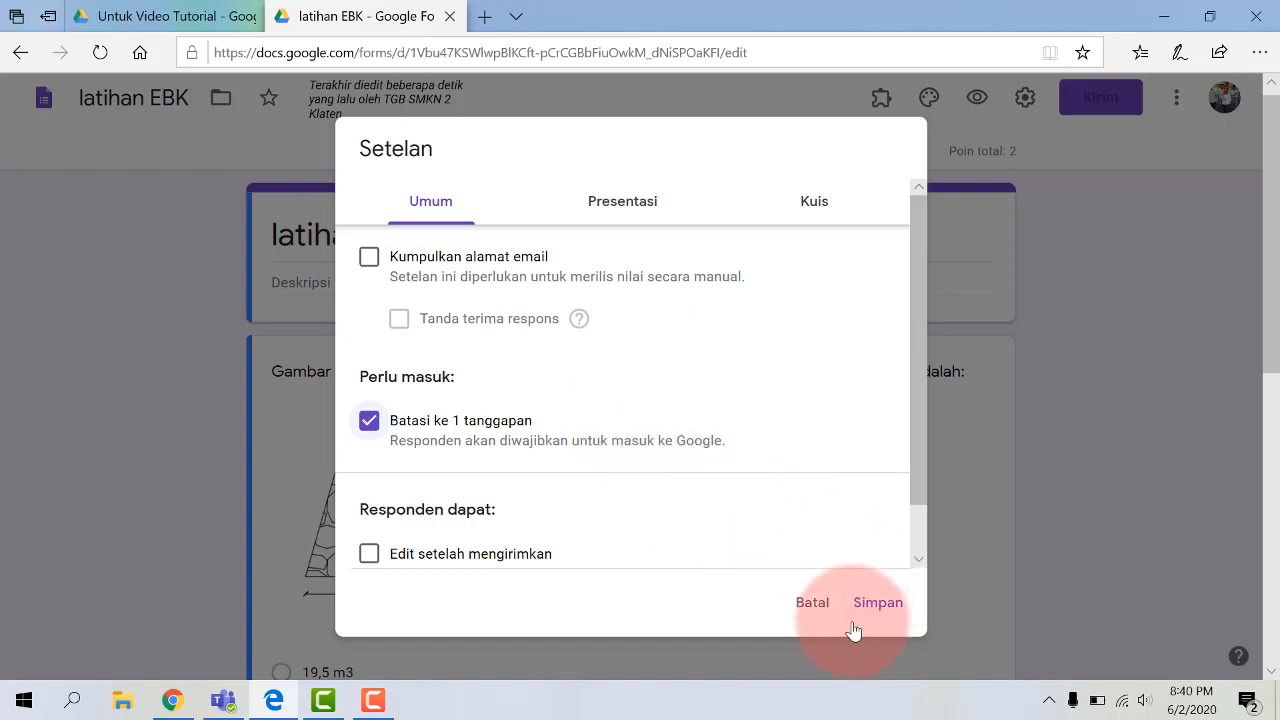
pyautogui.click(878, 604)
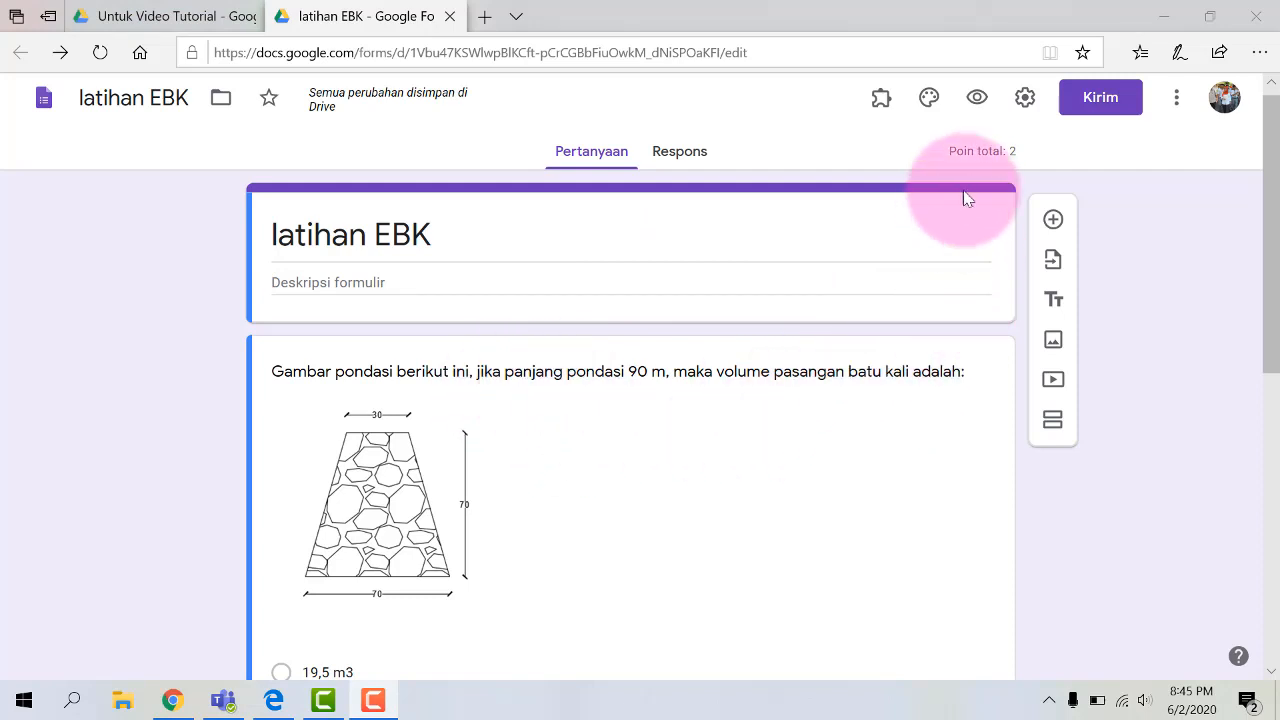
# Preview the form and submit a test response answering 32,5 m3 and 33,5 m3, returning to the editor
pyautogui.click(977, 100)
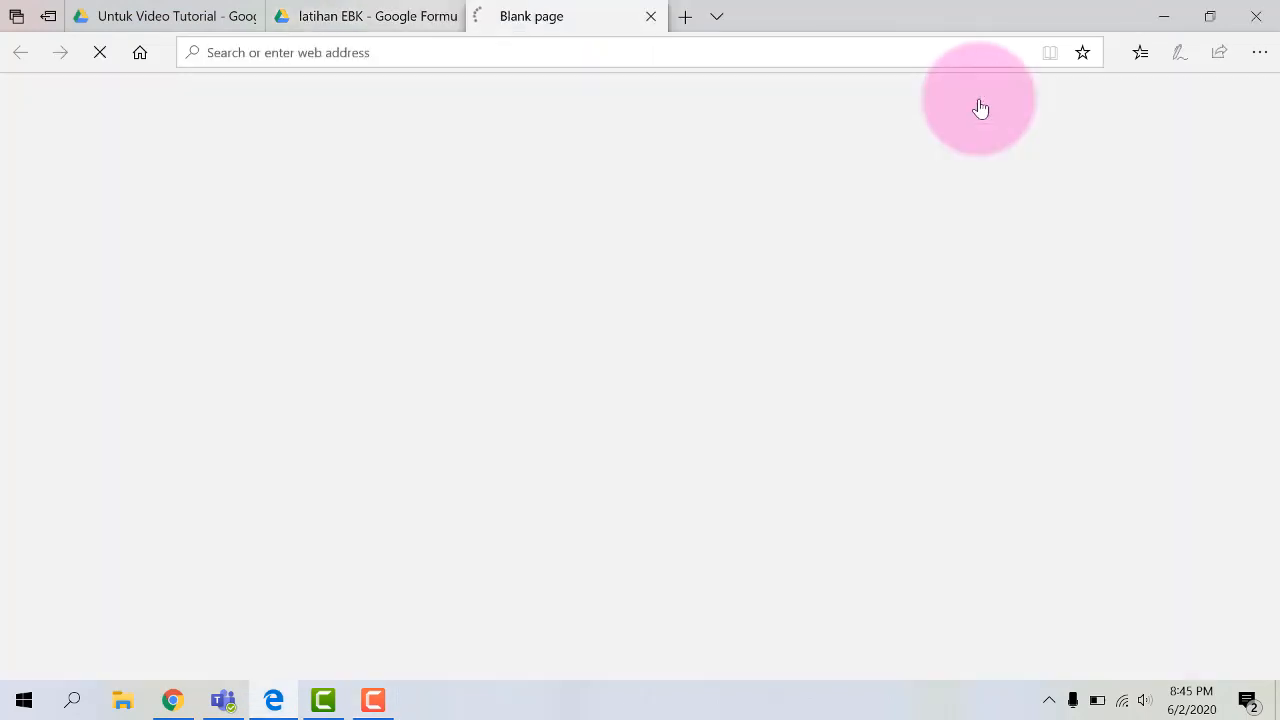
pyautogui.scroll(-5, 622, 430)
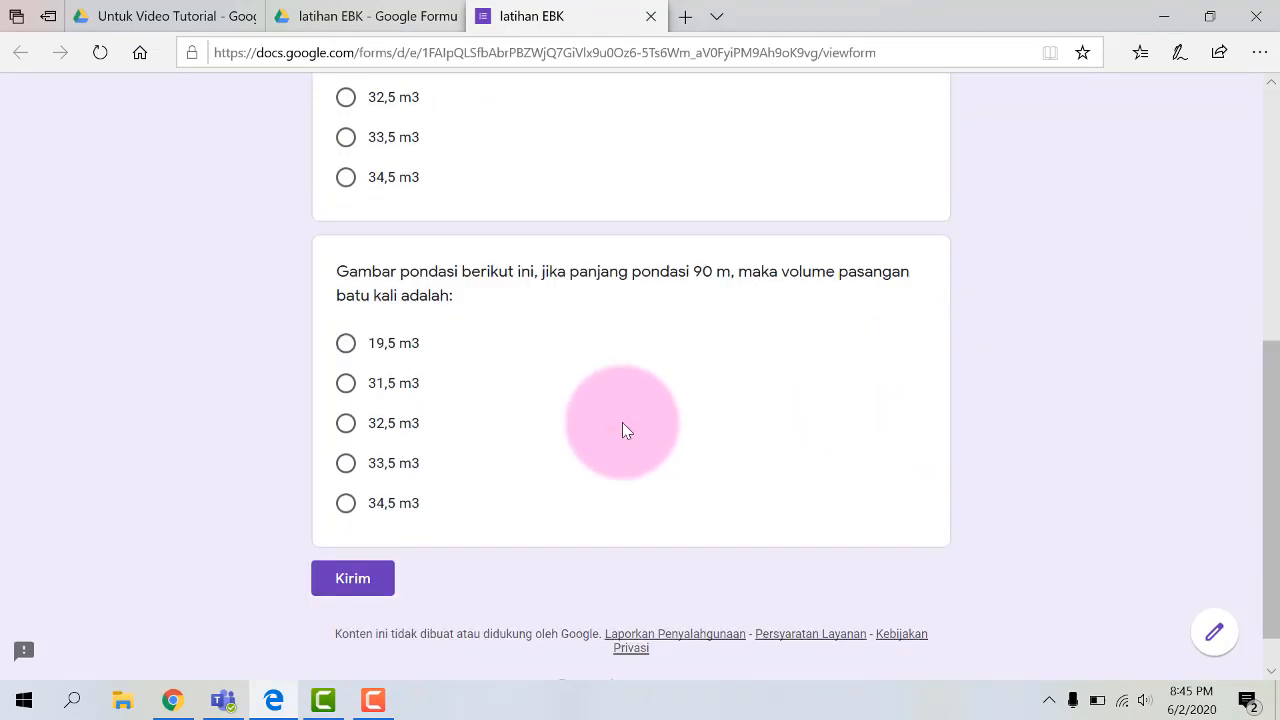
pyautogui.scroll(3, 630, 428)
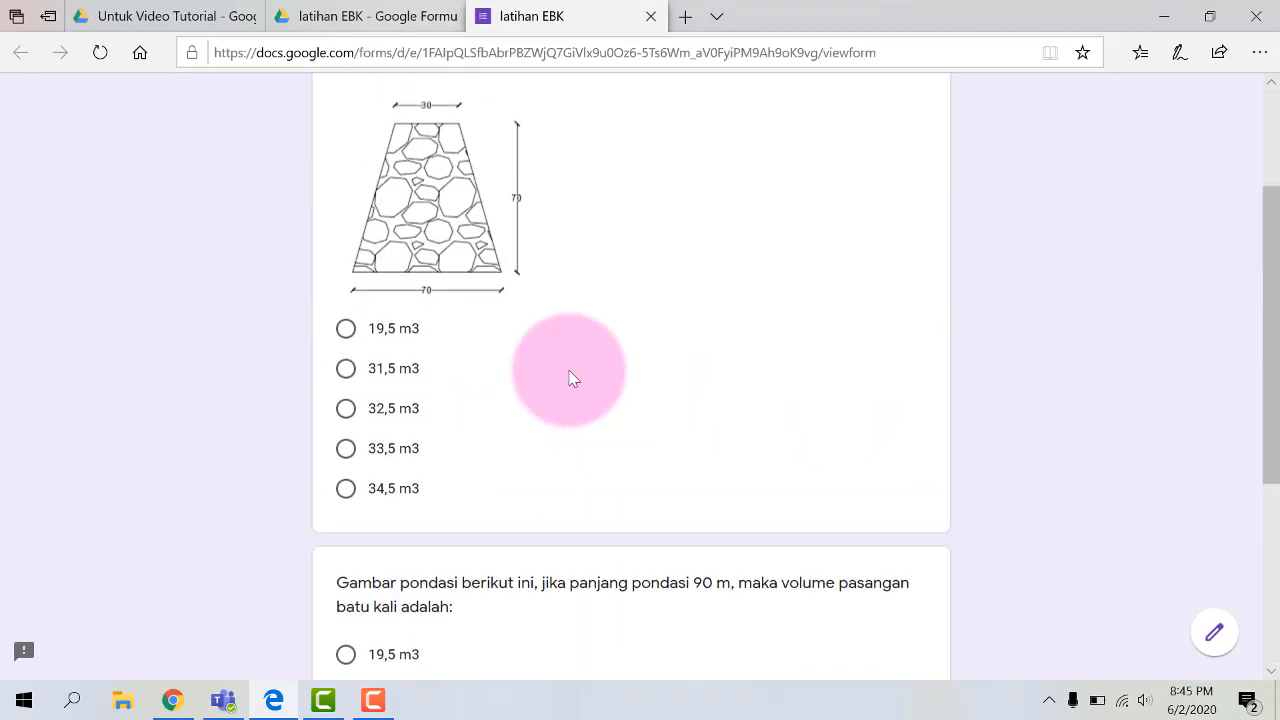
pyautogui.click(346, 409)
pyautogui.scroll(-4, 517, 462)
pyautogui.click(345, 410)
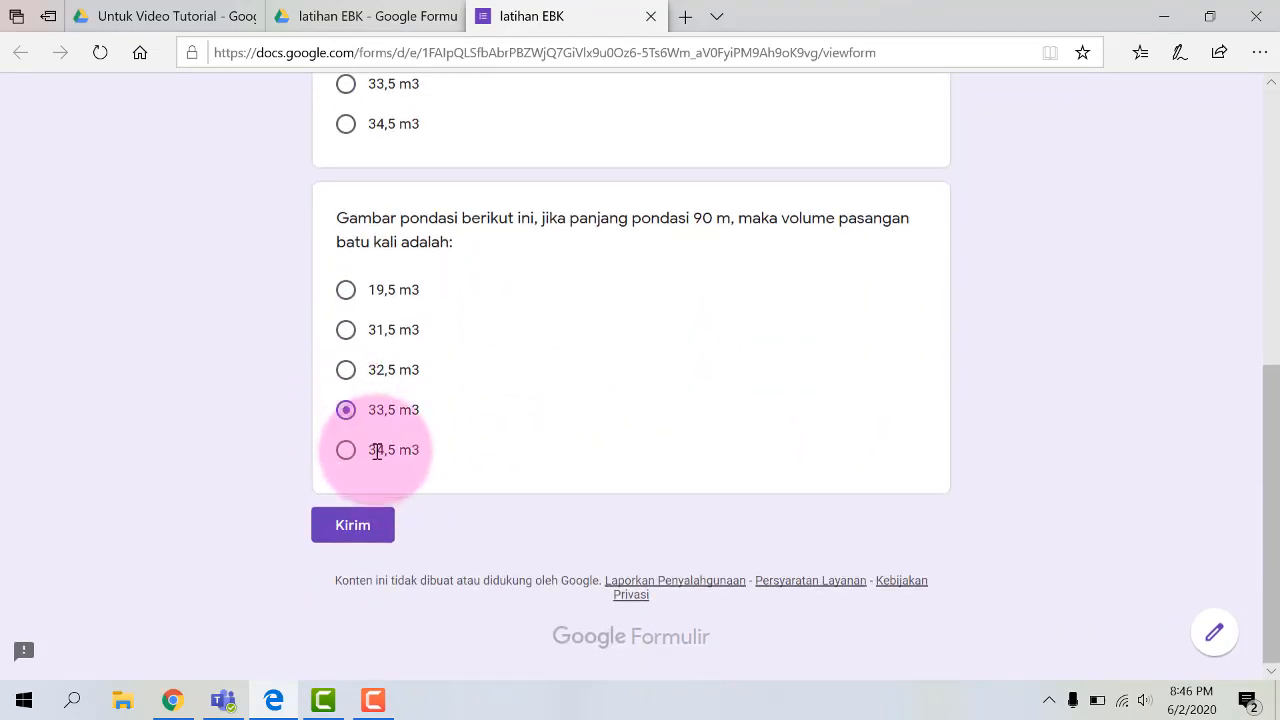
pyautogui.click(356, 533)
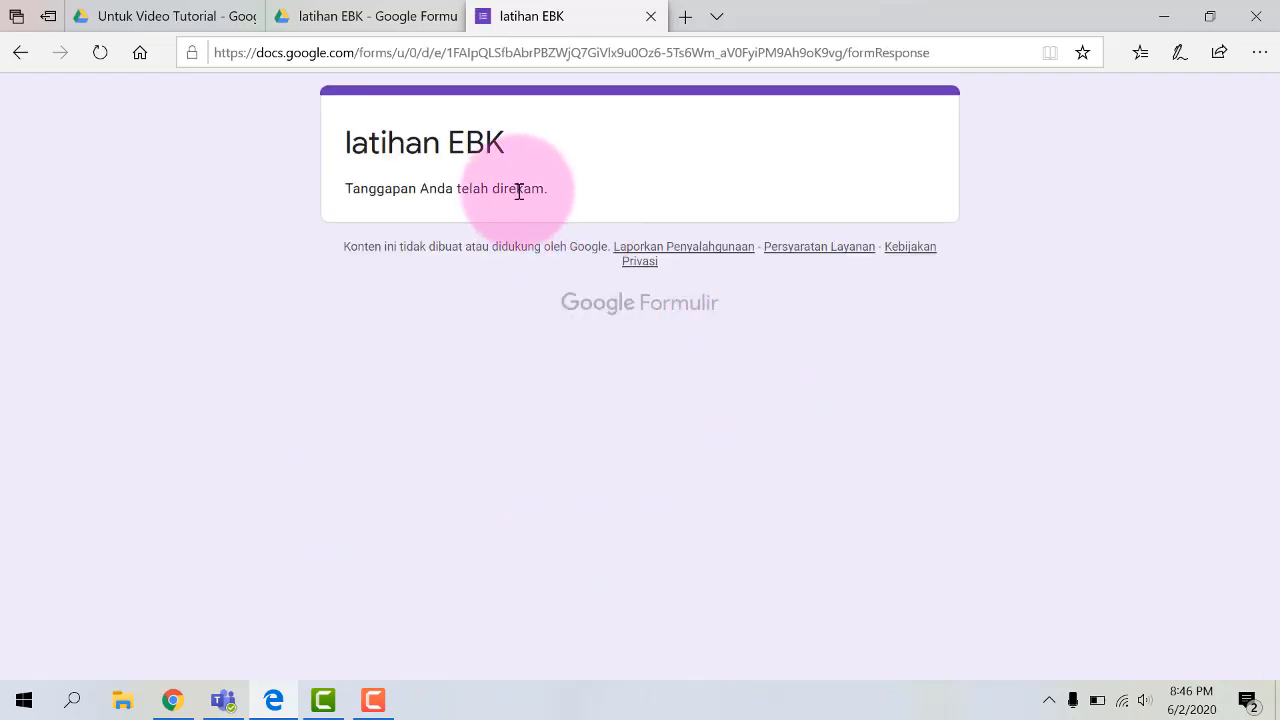
pyautogui.click(651, 18)
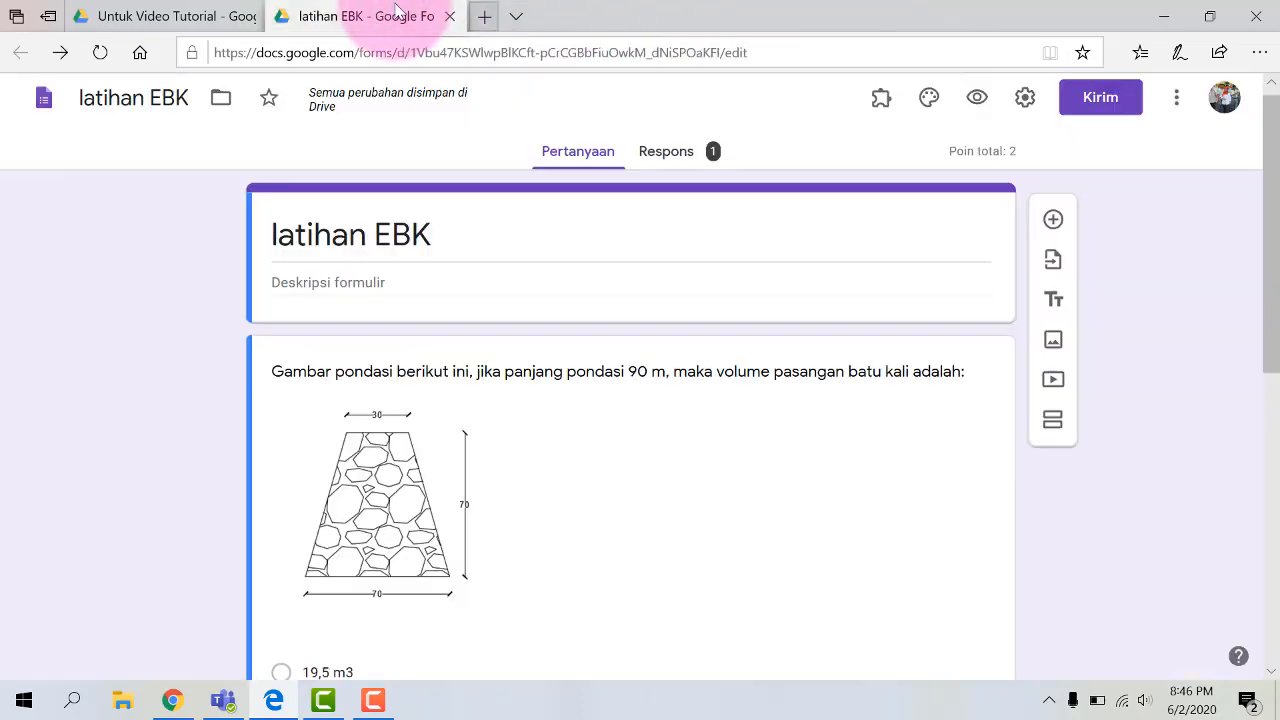
# Preview the latihan EBK form again for another test response
pyautogui.click(977, 97)
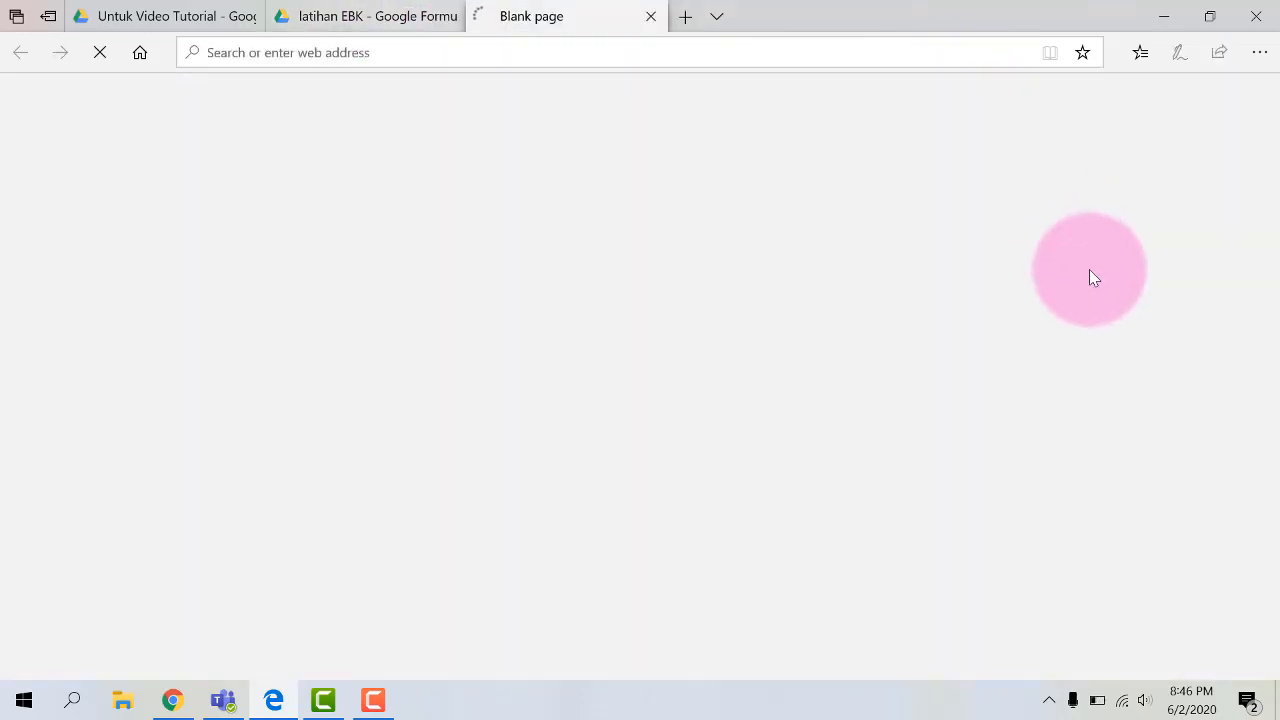